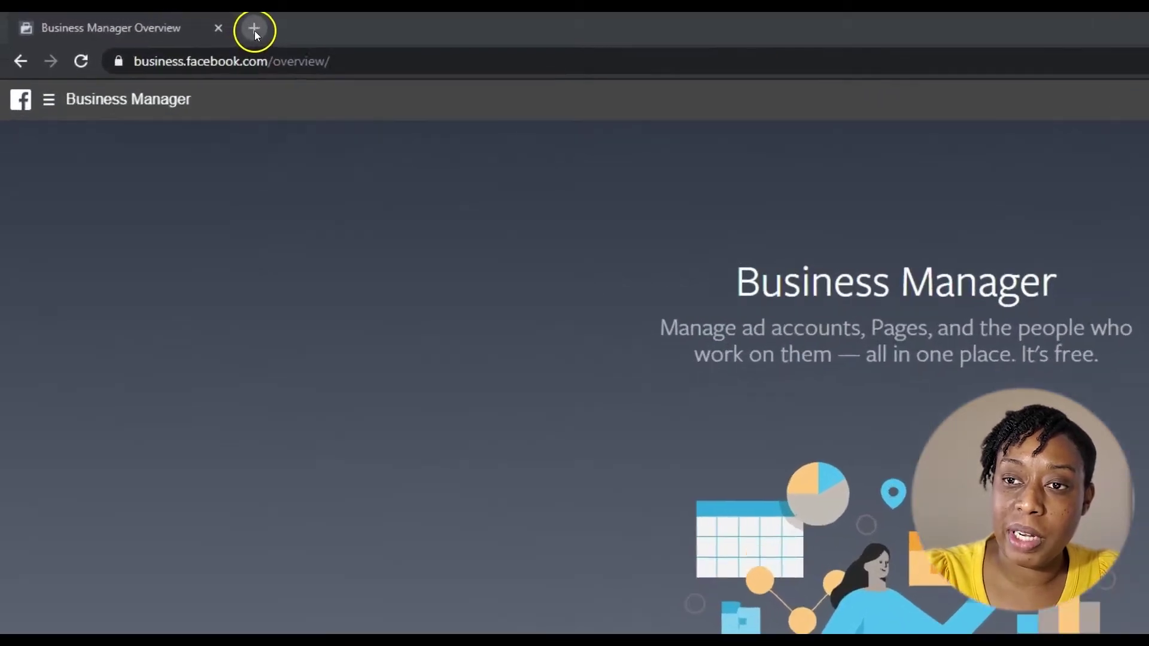
- Search Google for 'facebook business manager' in a new browser tab
left_click(254, 29)
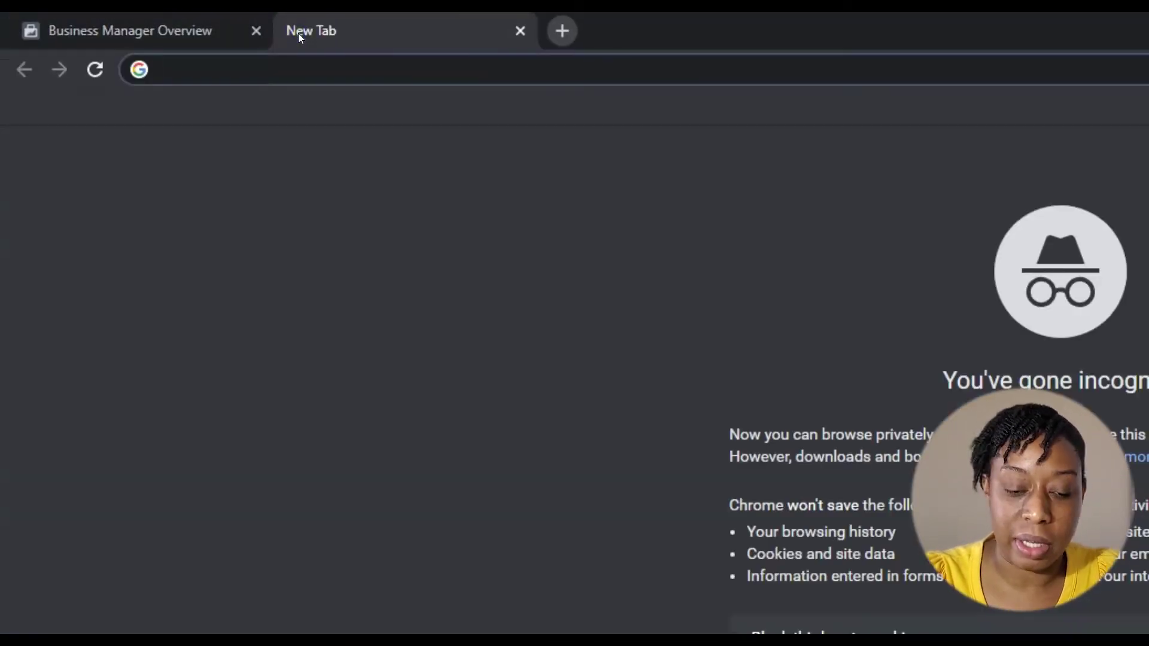
type("bsu")
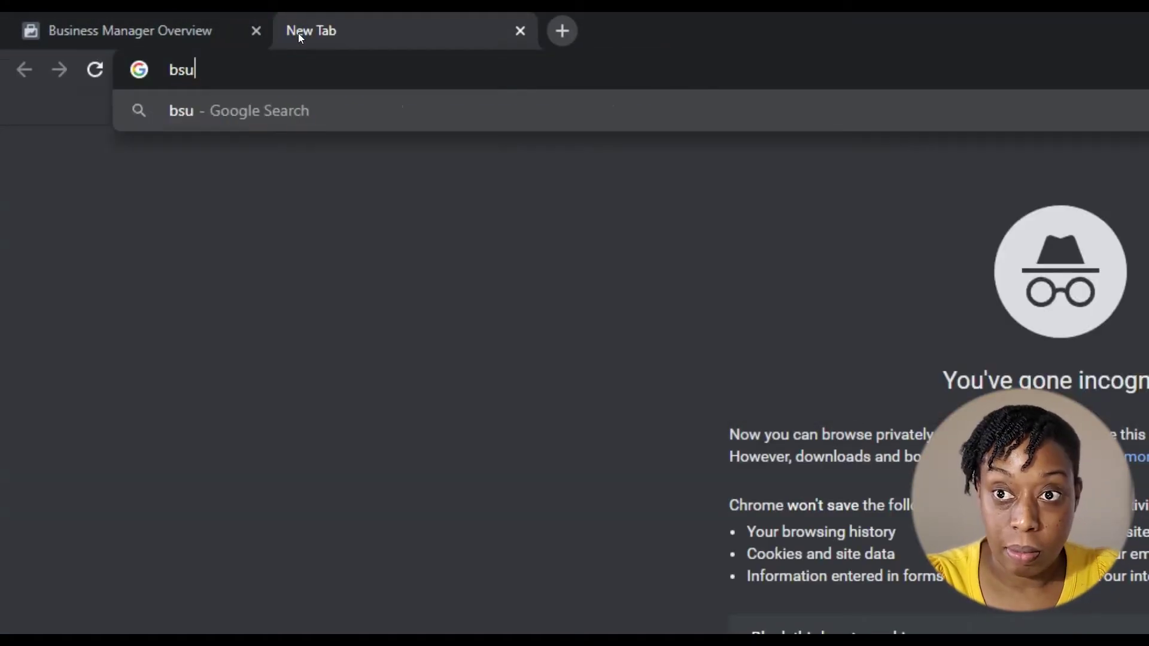
key("BackSpace")
key("BackSpace")
key("BackSpace")
type("faceb")
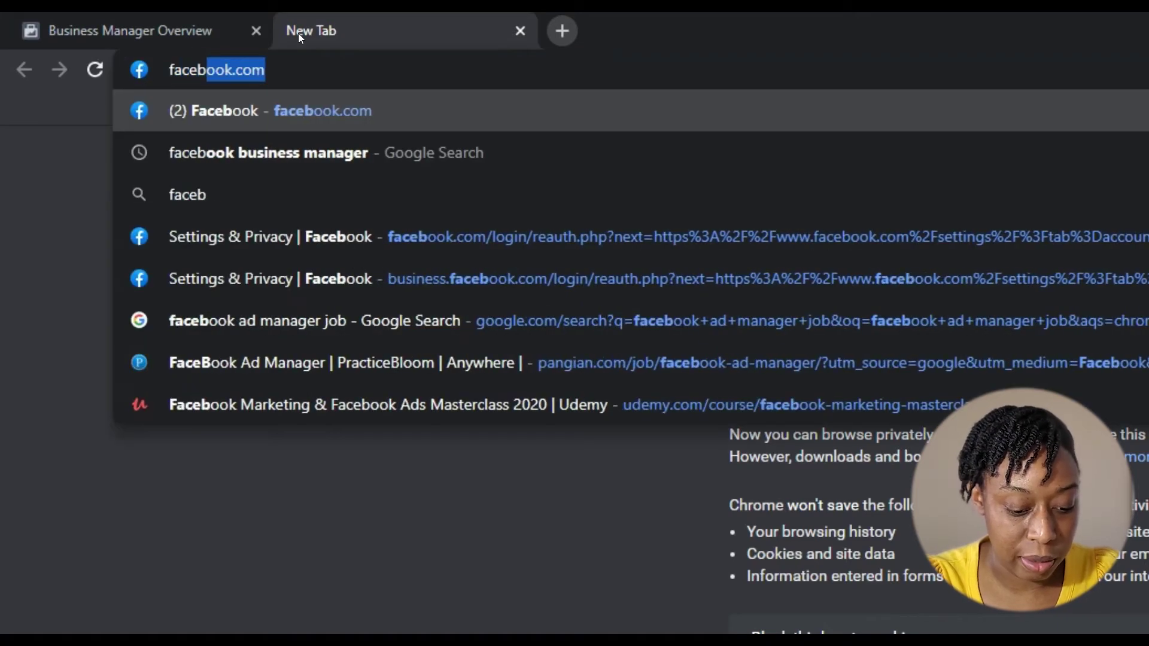
type("ook busines")
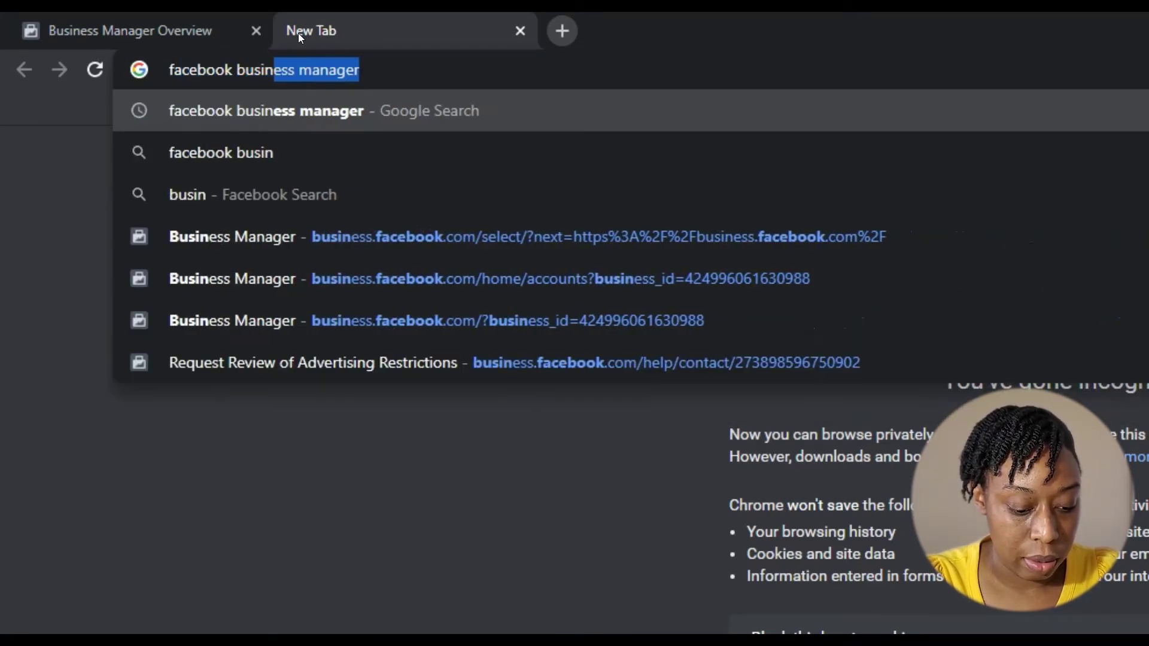
type("s")
key("Return")
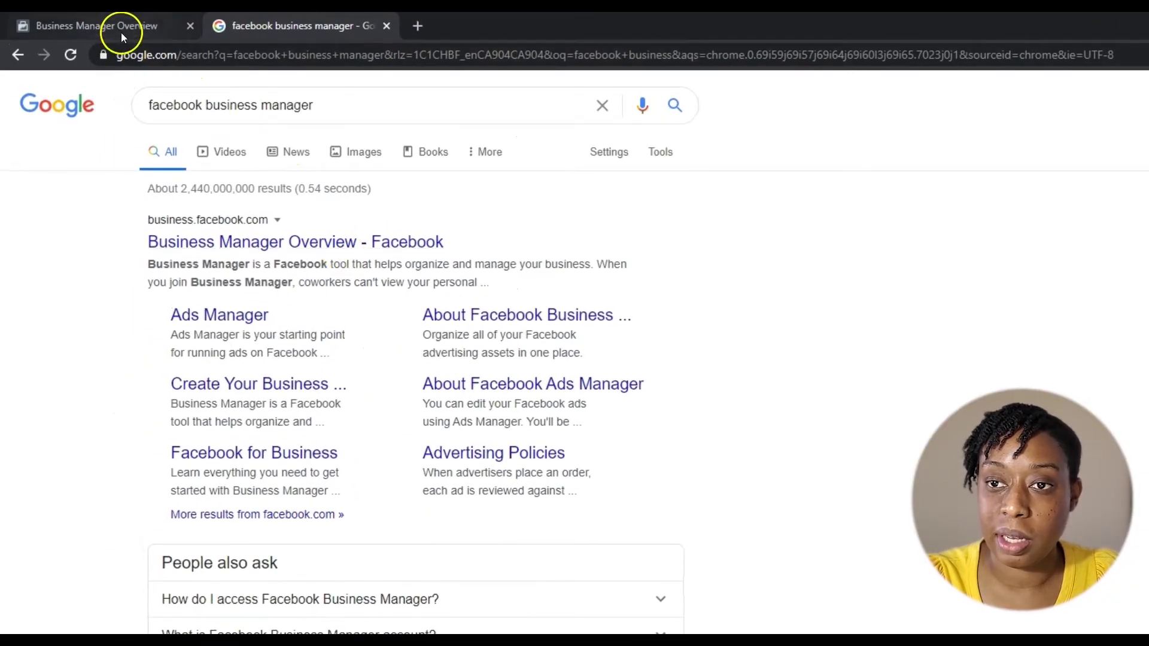
- Switch to the Business Manager Overview tab, close the Google tab, and choose Create Account
left_click(121, 30)
left_click(386, 26)
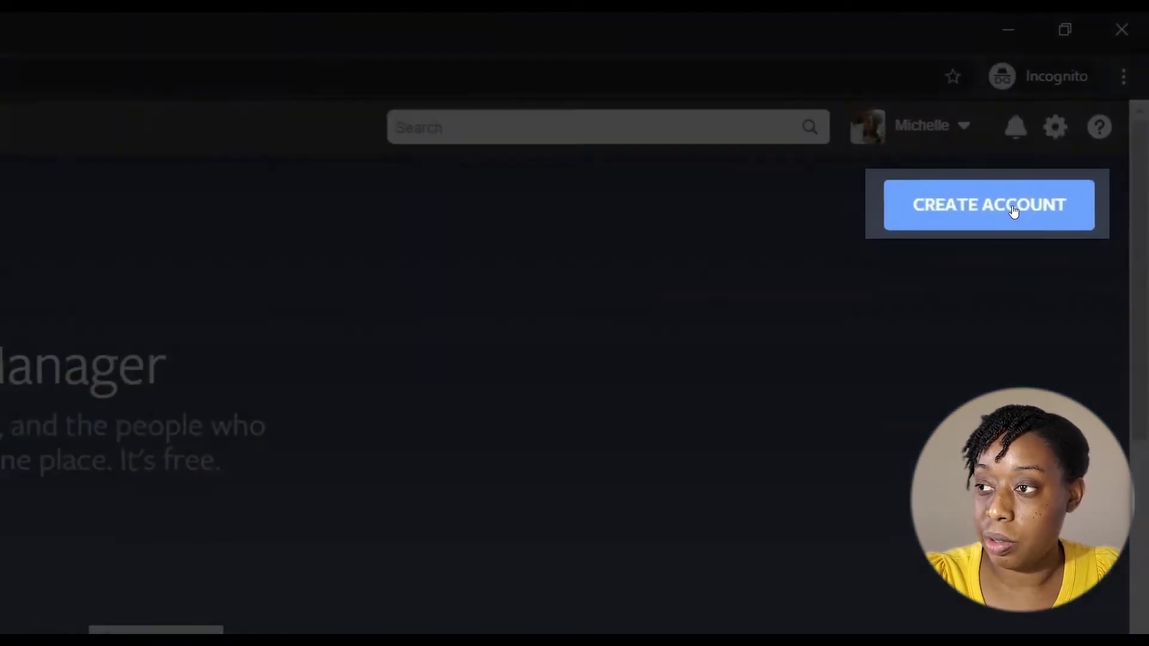
left_click(998, 209)
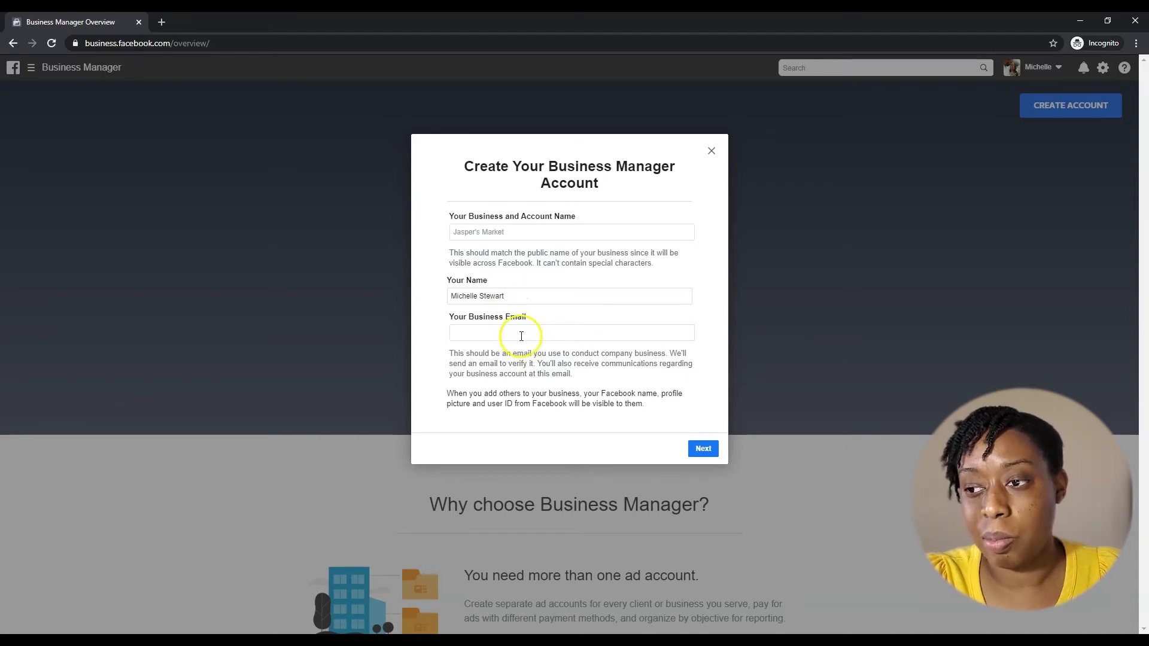
- Enter 'Software User Guide' as the business name, fill in the business email, and continue
left_click(496, 232)
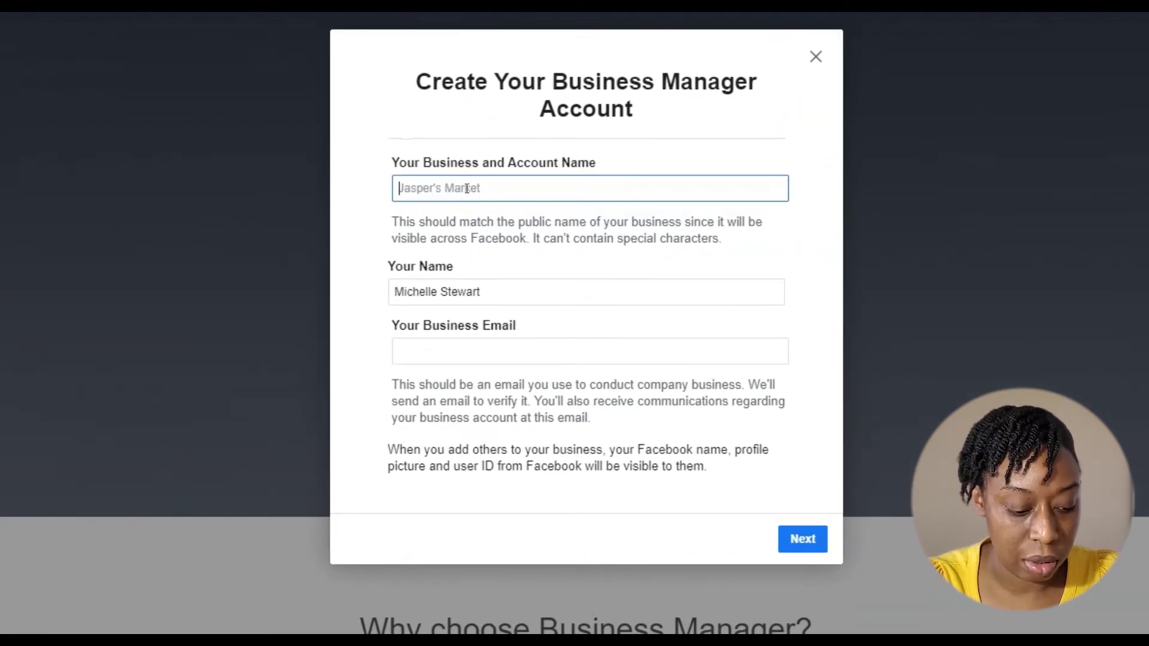
type("Soft")
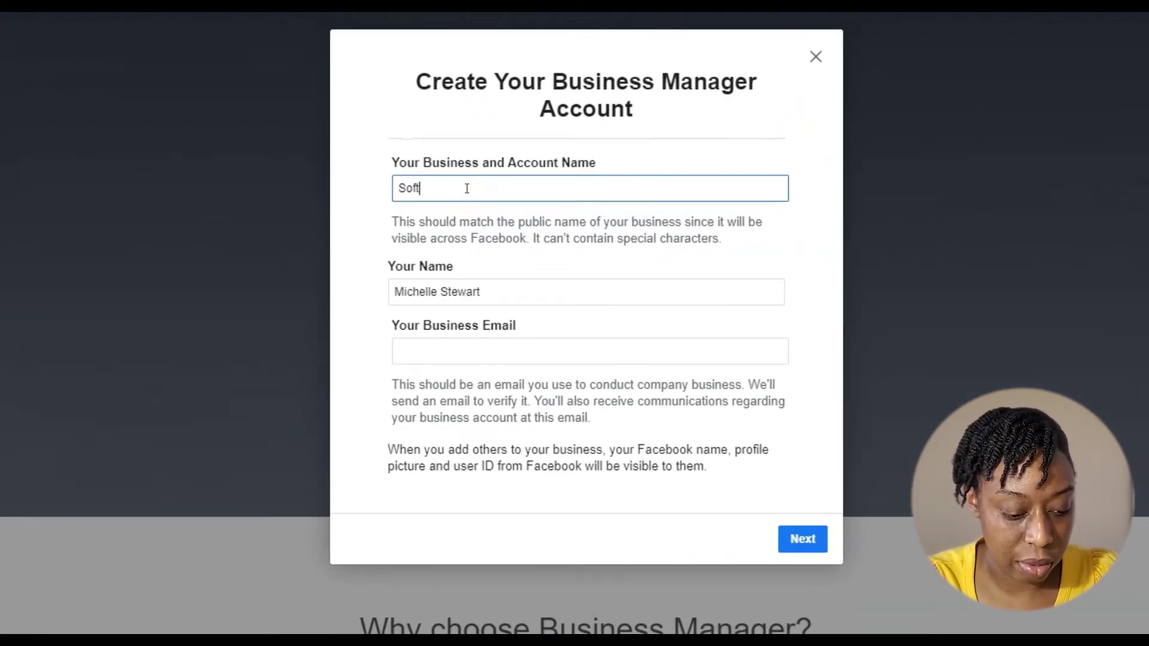
type("ware User")
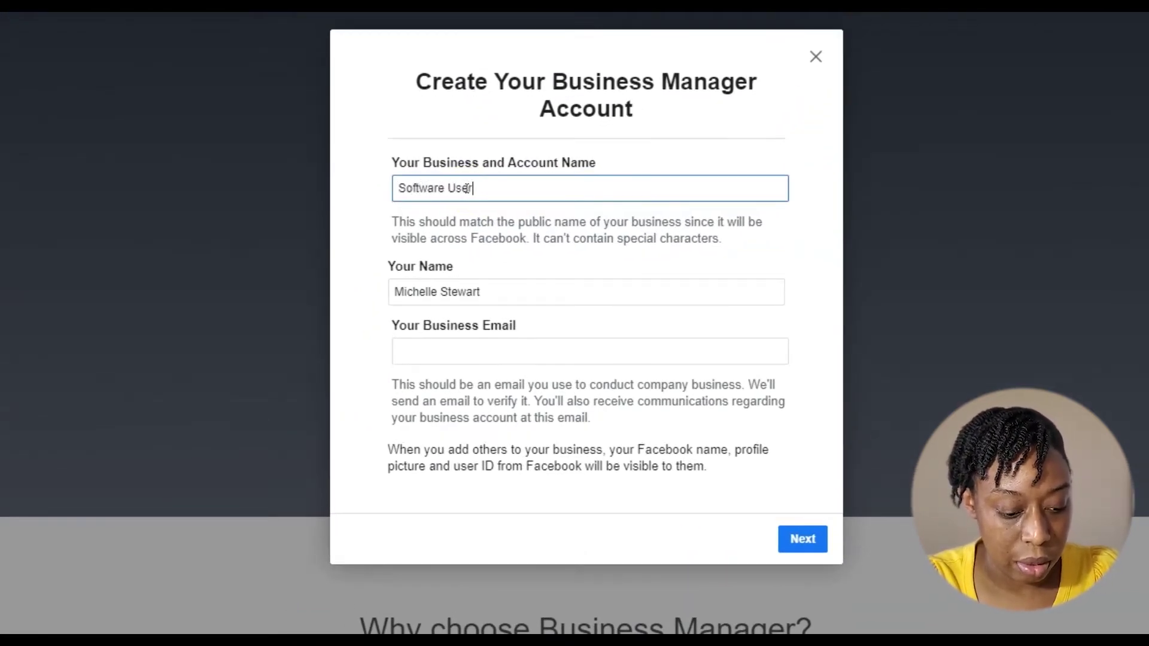
type(" Guide")
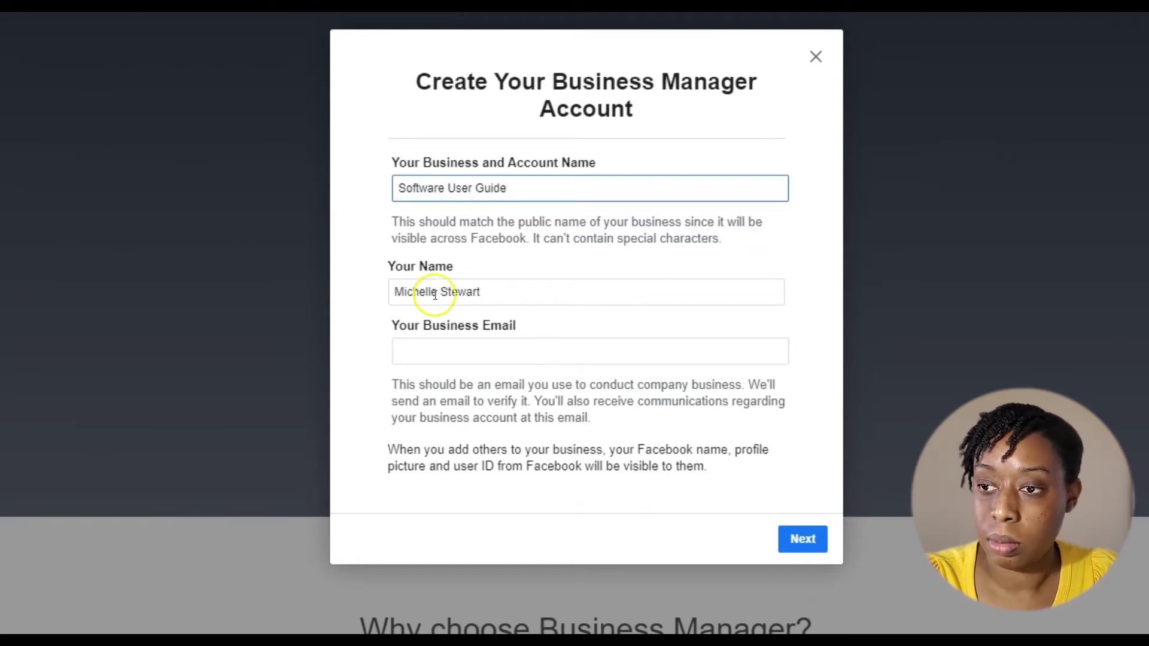
left_click(508, 351)
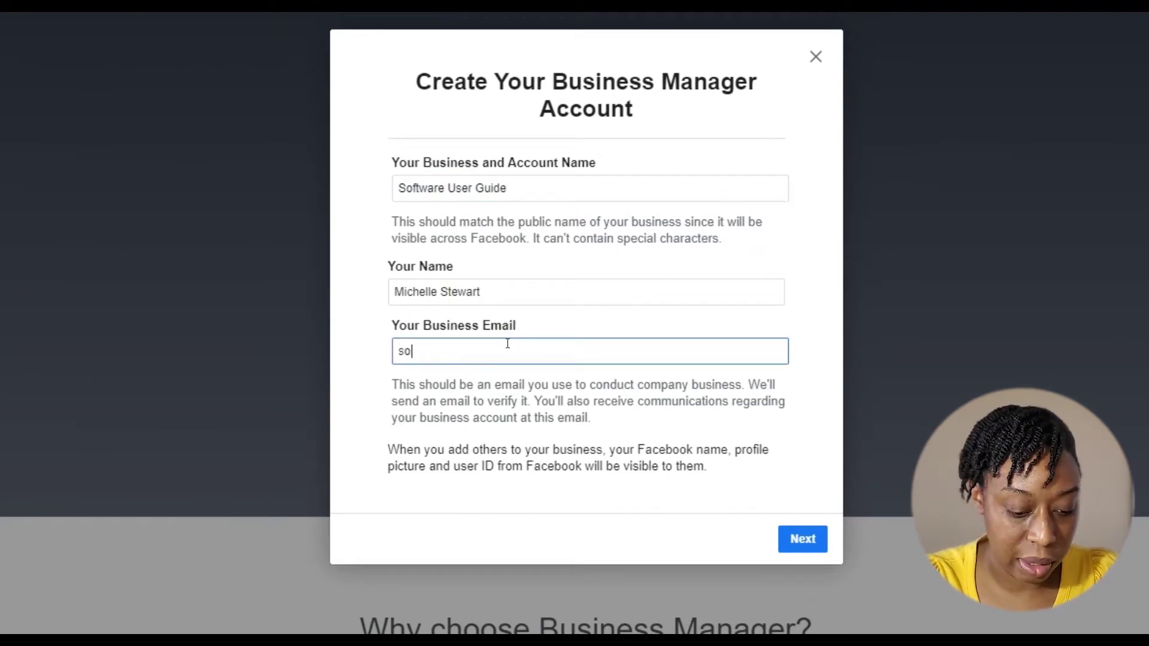
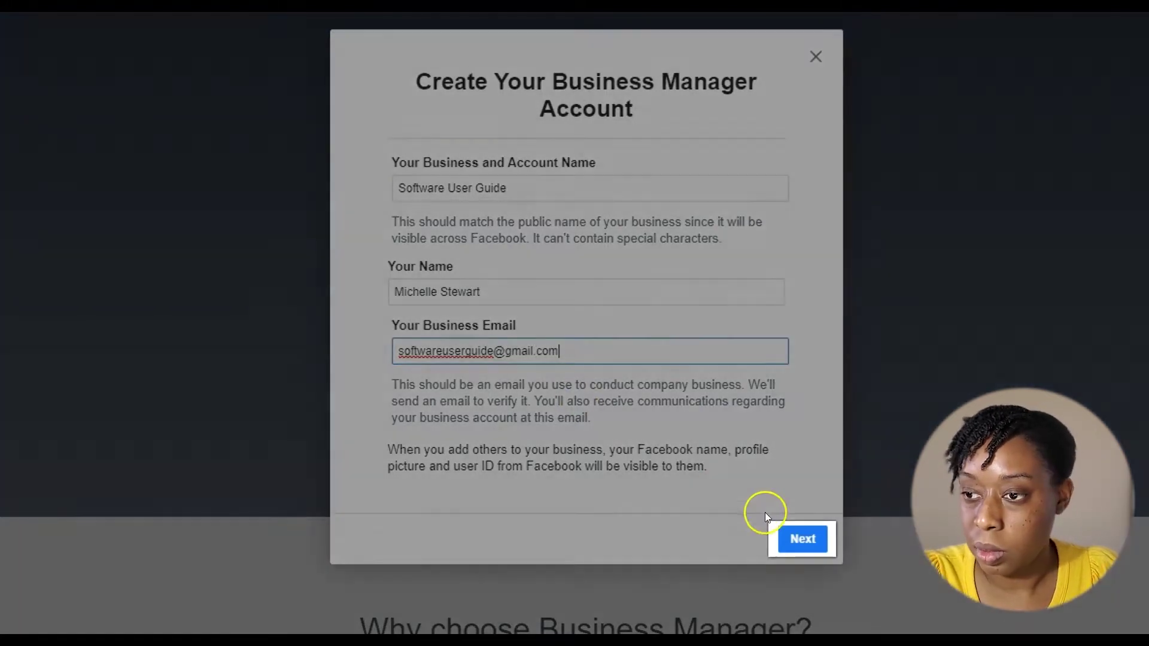
left_click(801, 538)
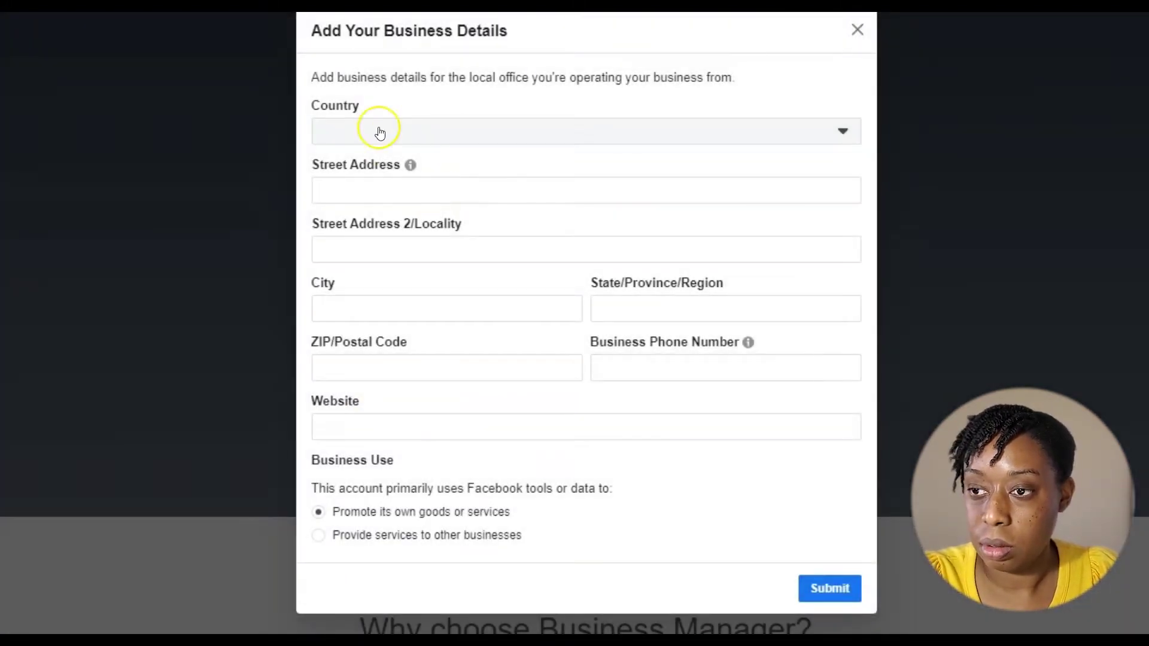
- Set the business country to Canada
left_click(378, 127)
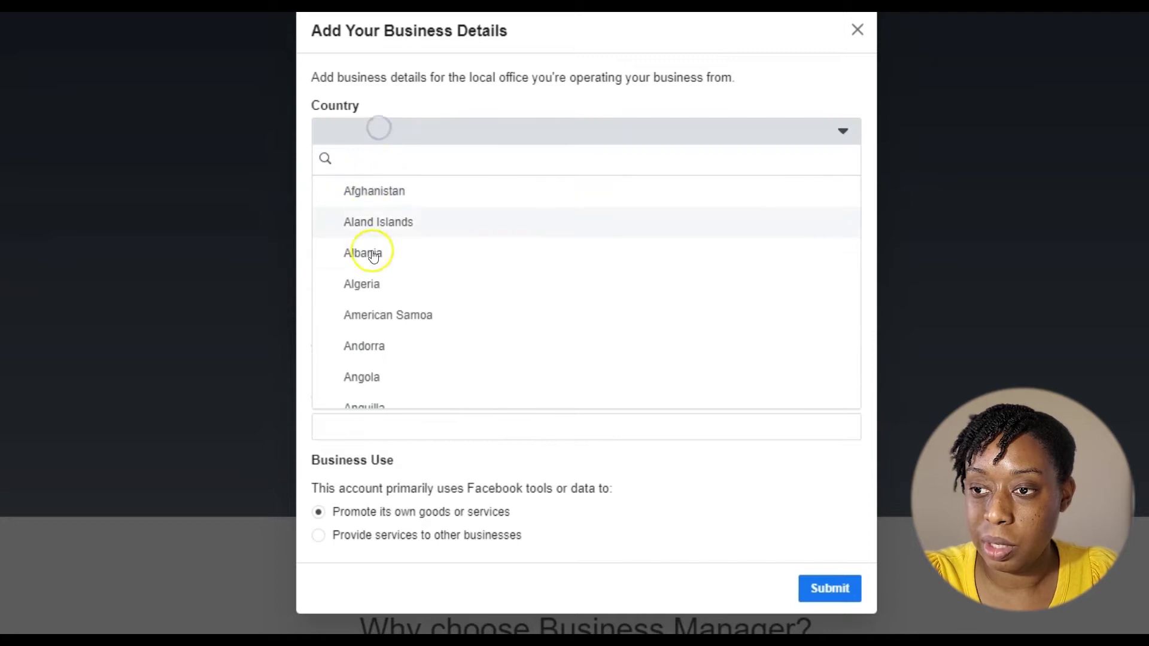
scroll(375, 256, "down", 5)
scroll(374, 256, "down", 9)
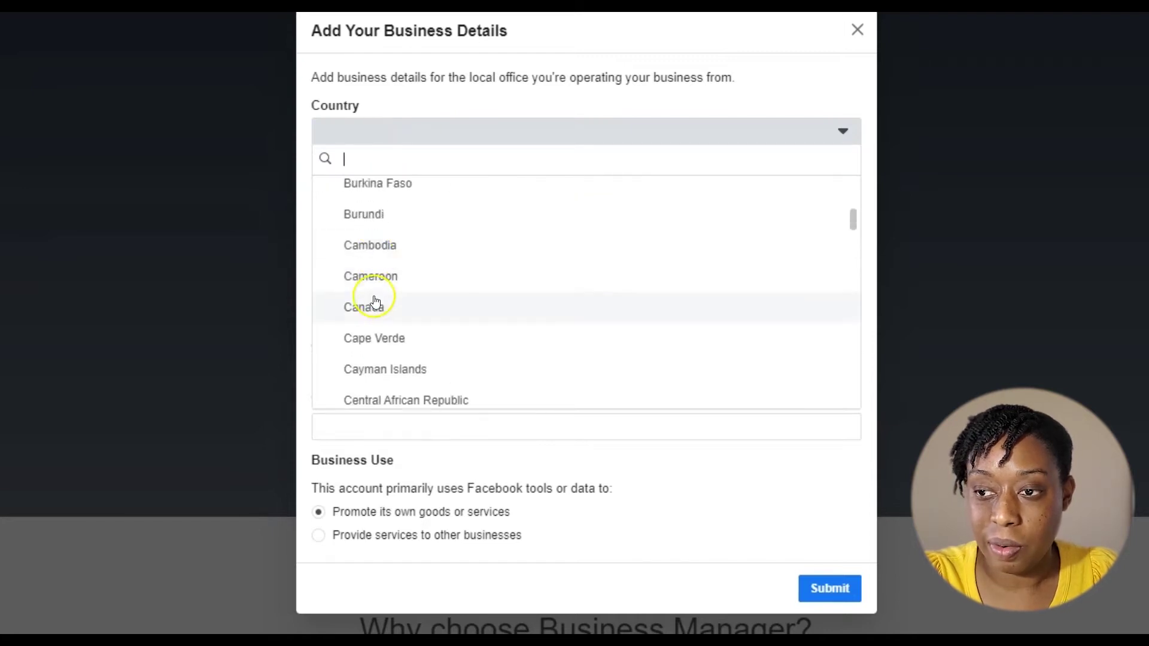
left_click(373, 304)
- Autofill the saved business address and phone, and enter website 'ww.purepowerenterprises.com'
left_click(367, 188)
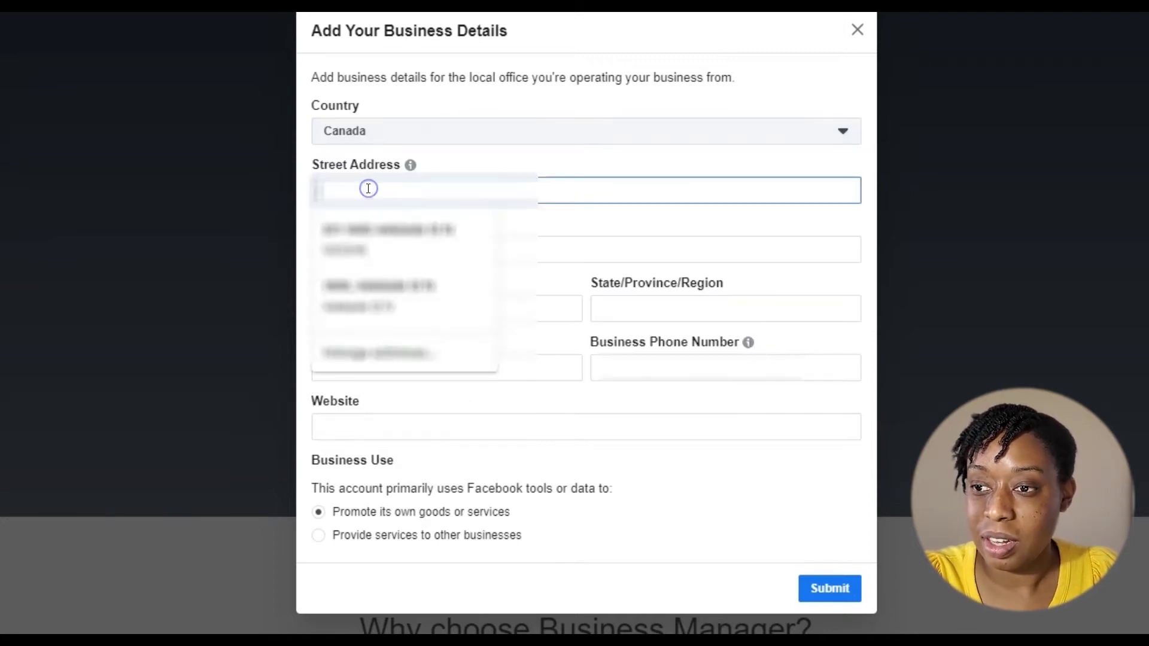
left_click(347, 237)
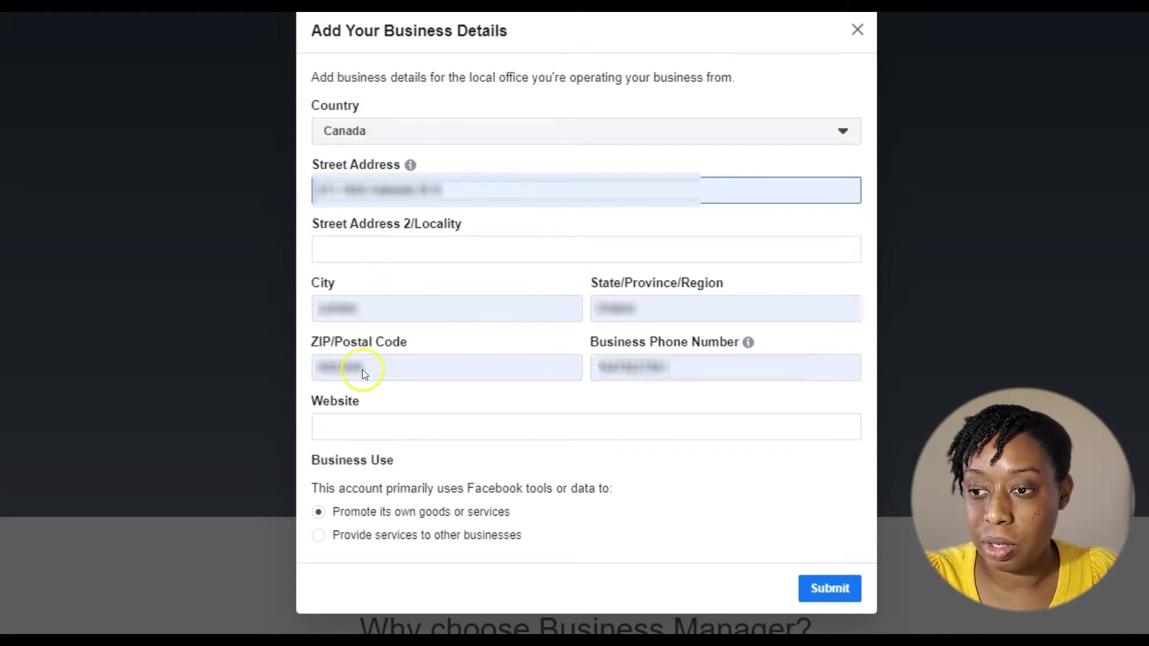
left_click(345, 423)
type("ww.pur")
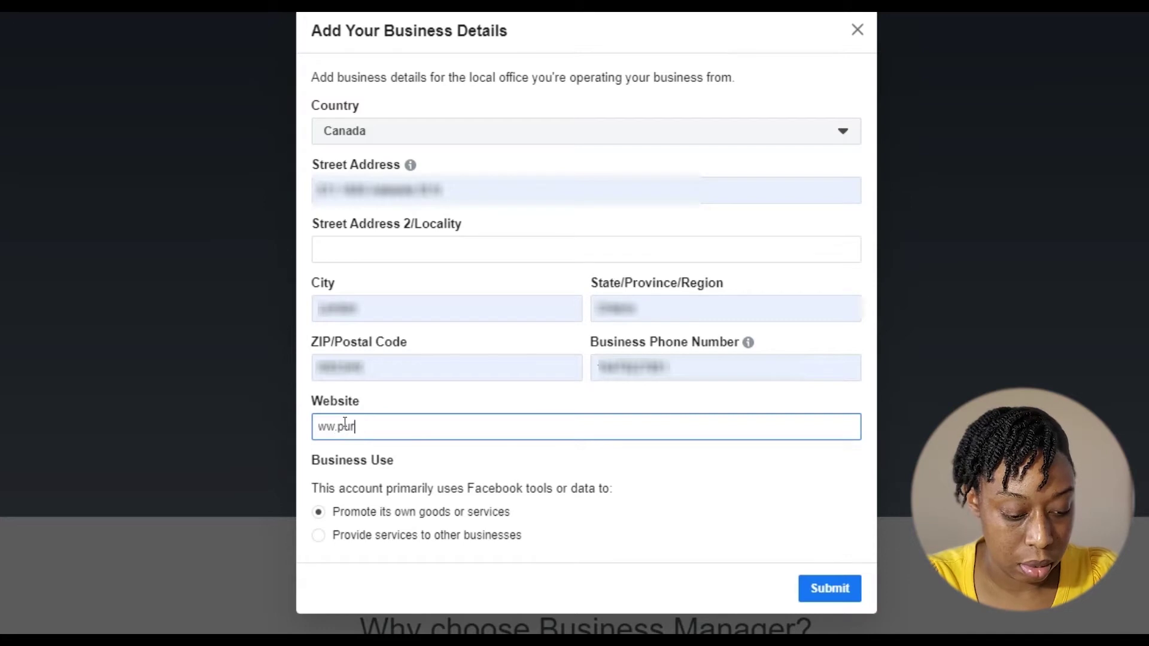
type("epower")
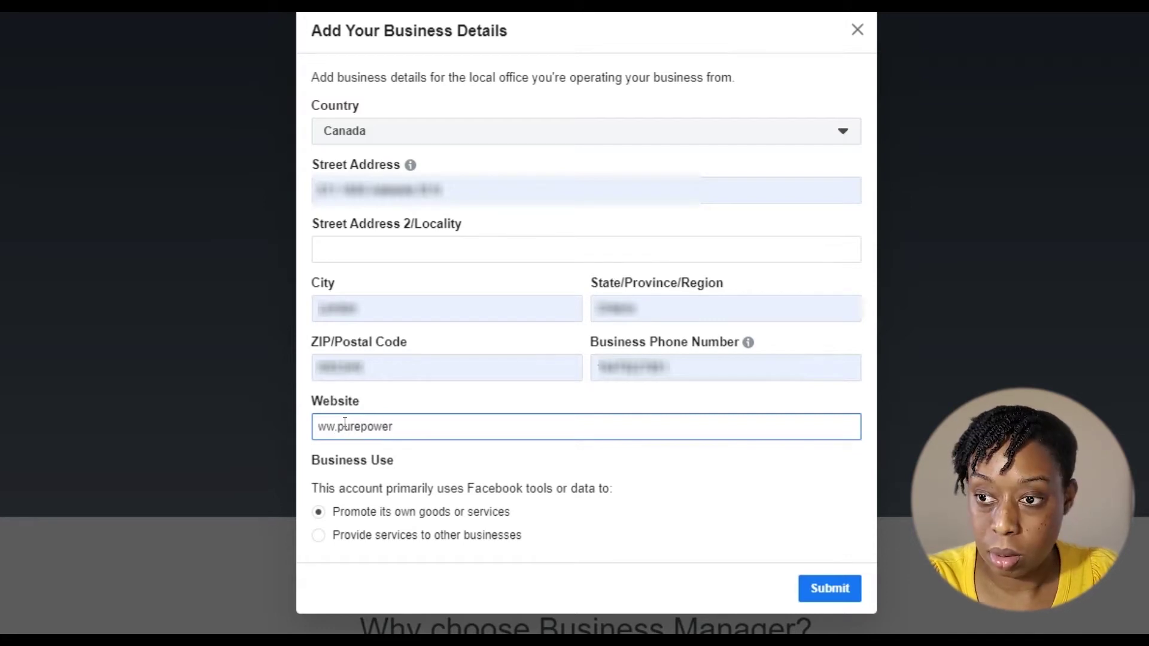
type("enterprises")
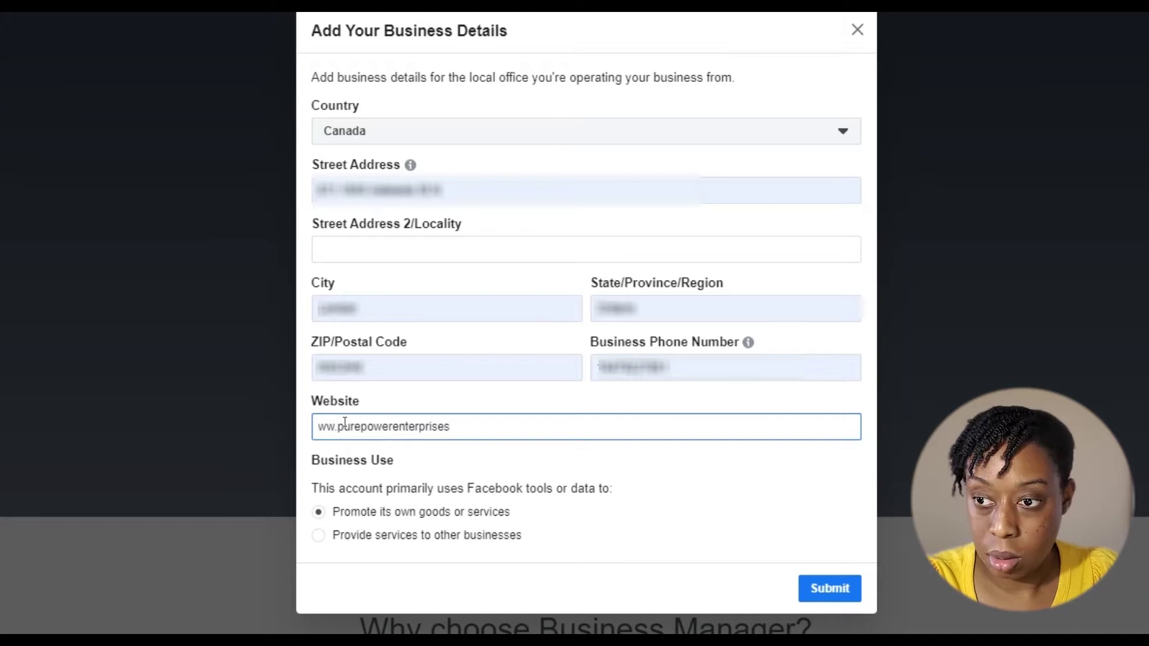
type(".com")
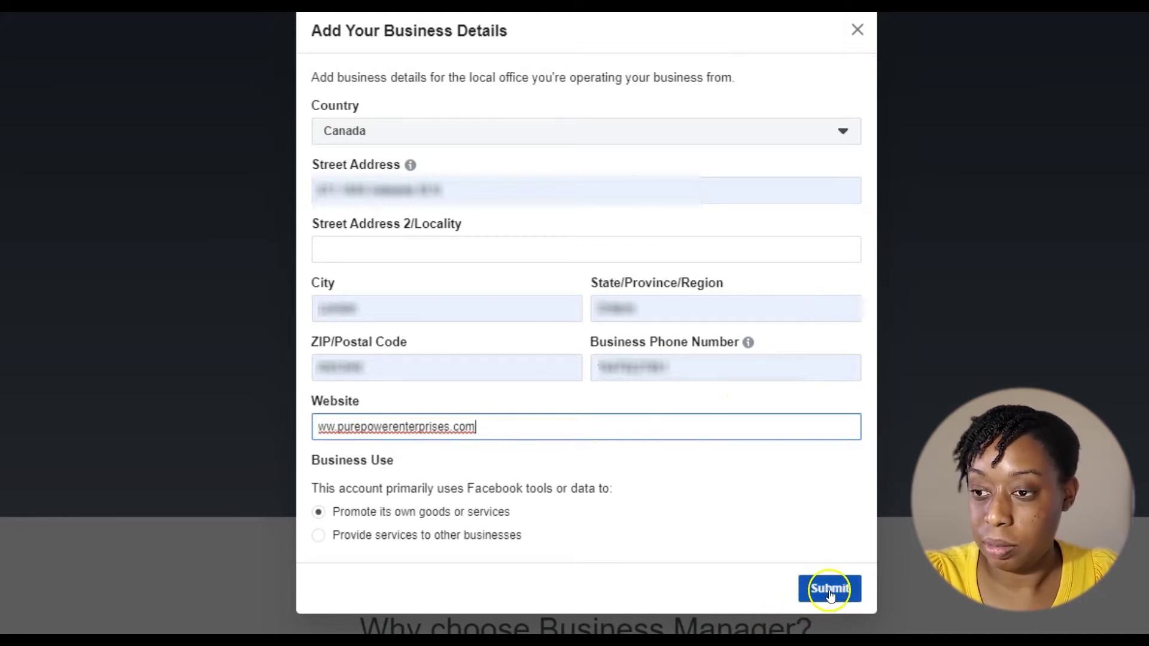
- Dismiss the business details form so the Software User Guide home loads
left_click(862, 33)
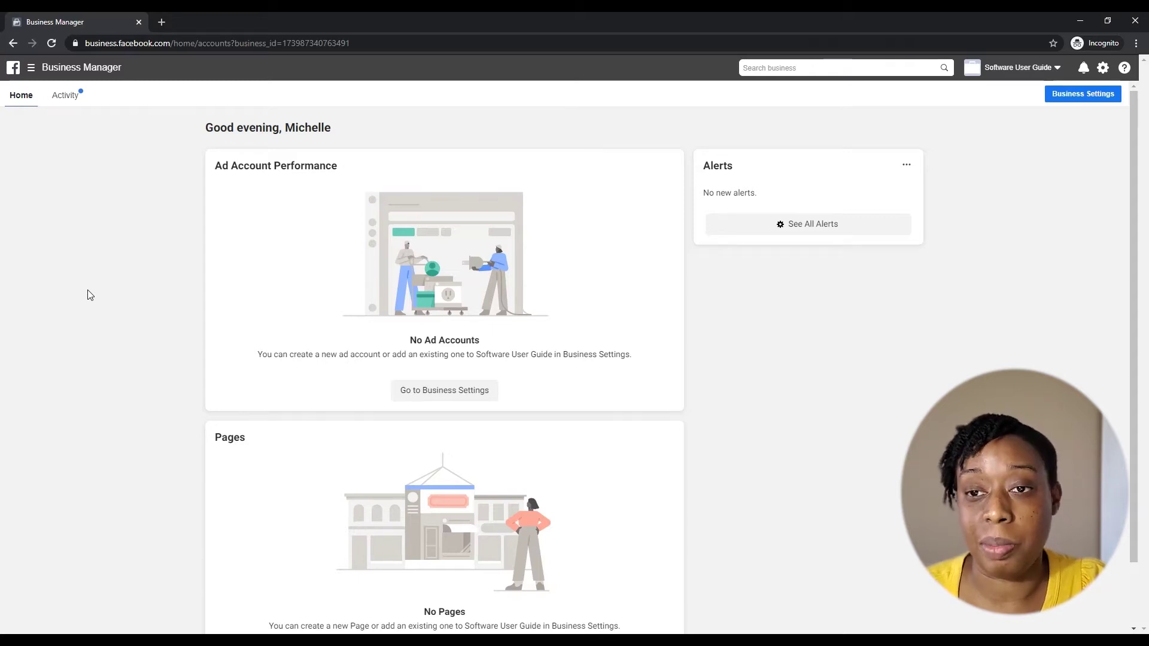
- Go to Events Manager from the business tools menu's Shortcuts
left_click(31, 67)
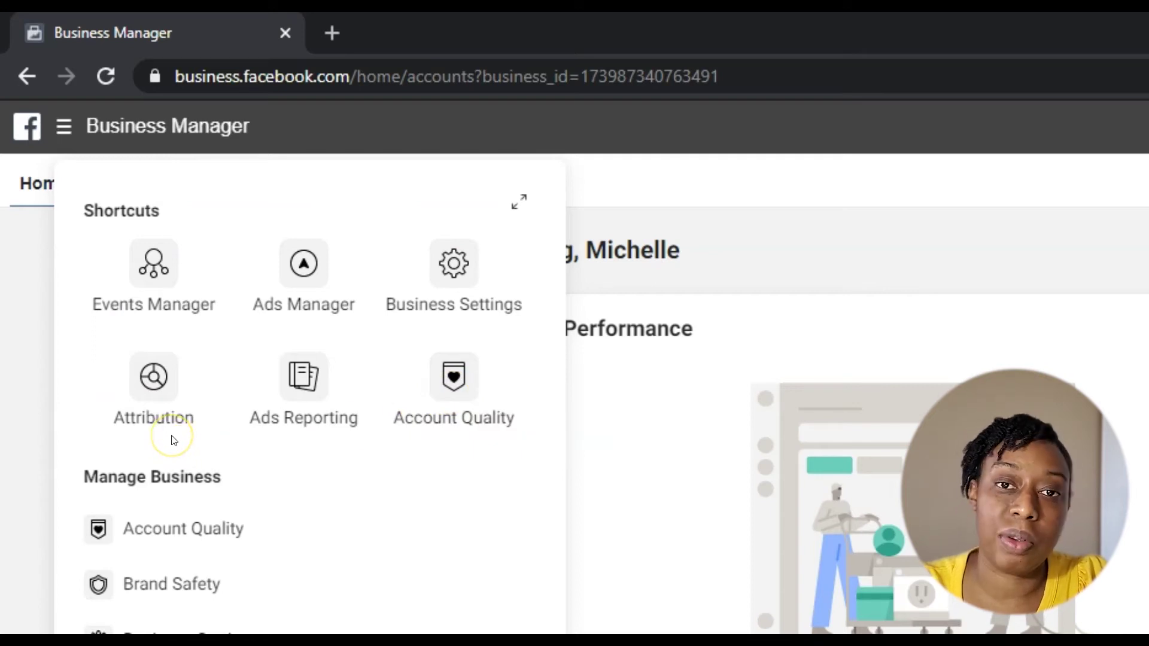
left_click(171, 277)
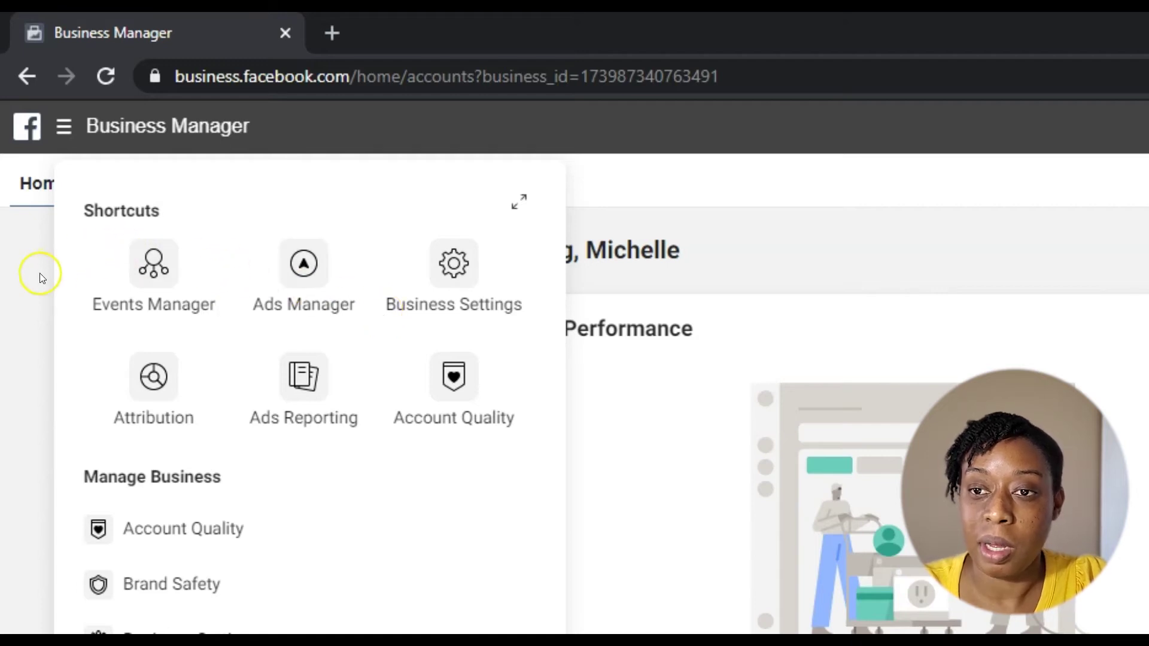
left_click(154, 262)
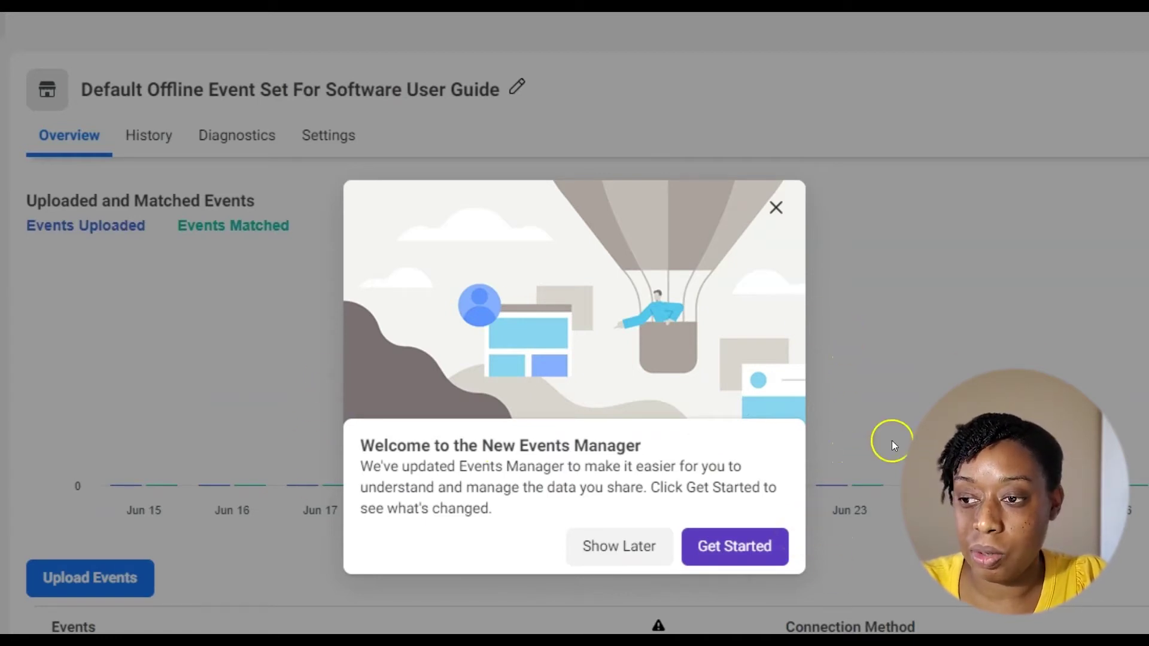
- Dismiss the Events Manager welcome message and expand the left navigation panel
left_click(776, 209)
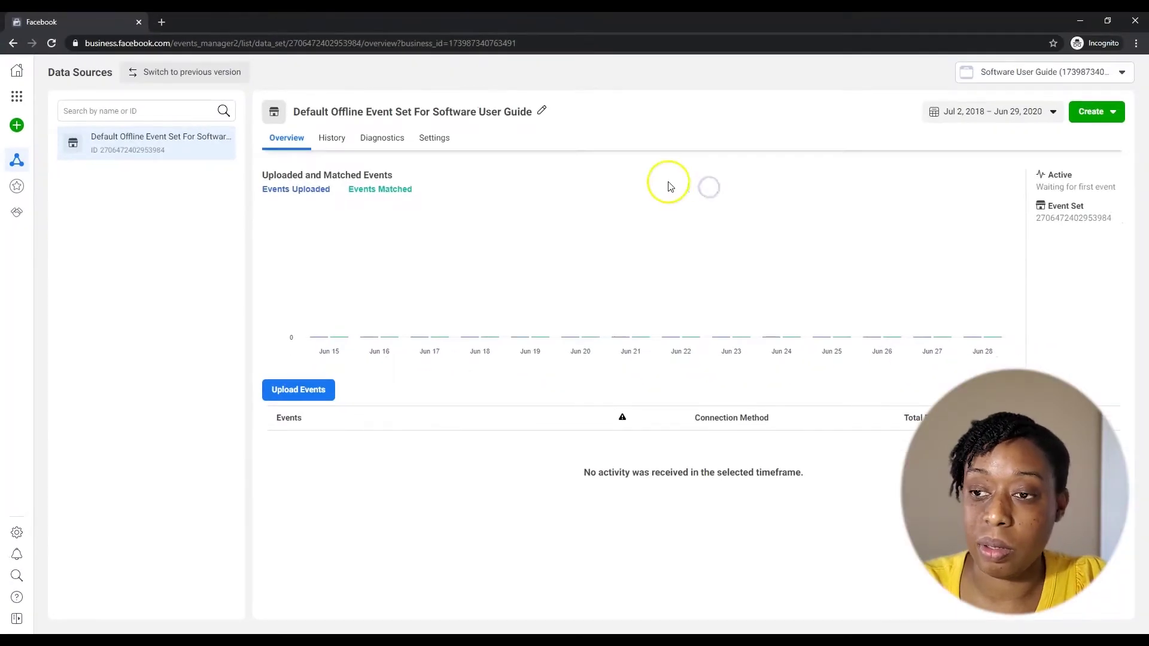
mouse_move(230, 266)
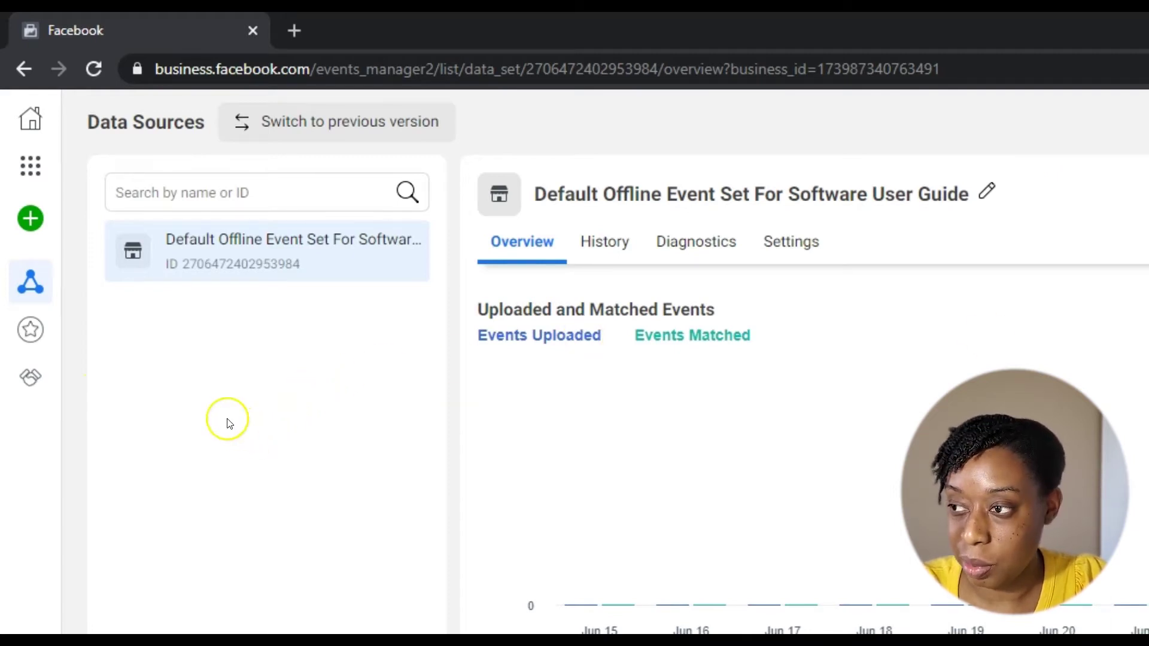
mouse_move(33, 222)
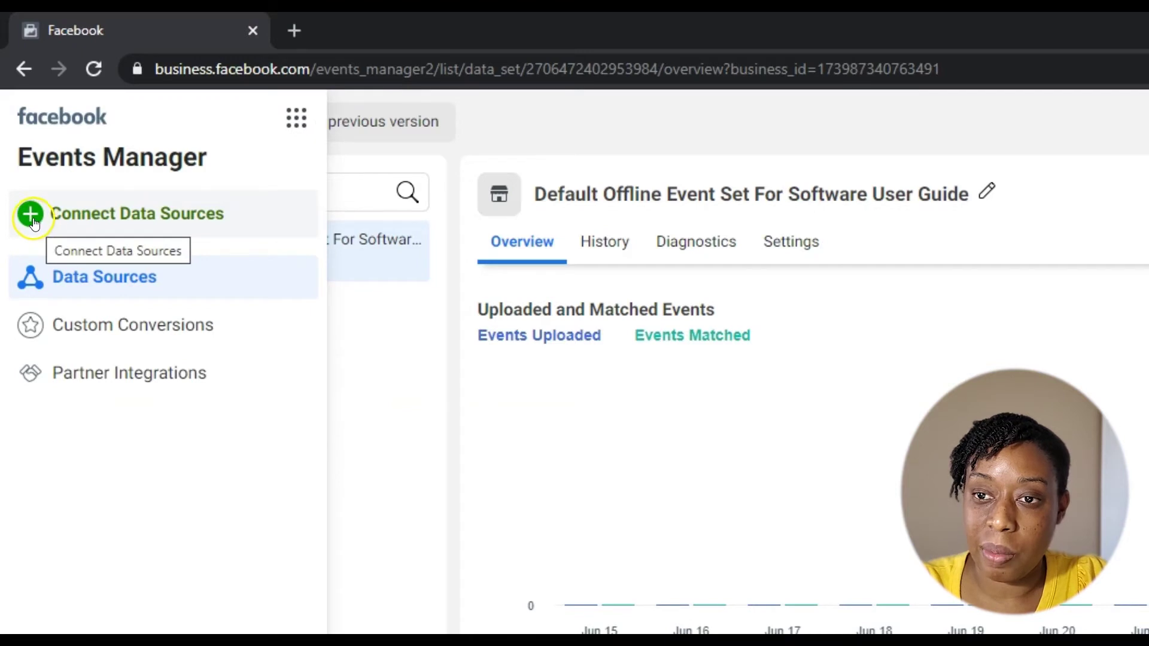
left_click(30, 217)
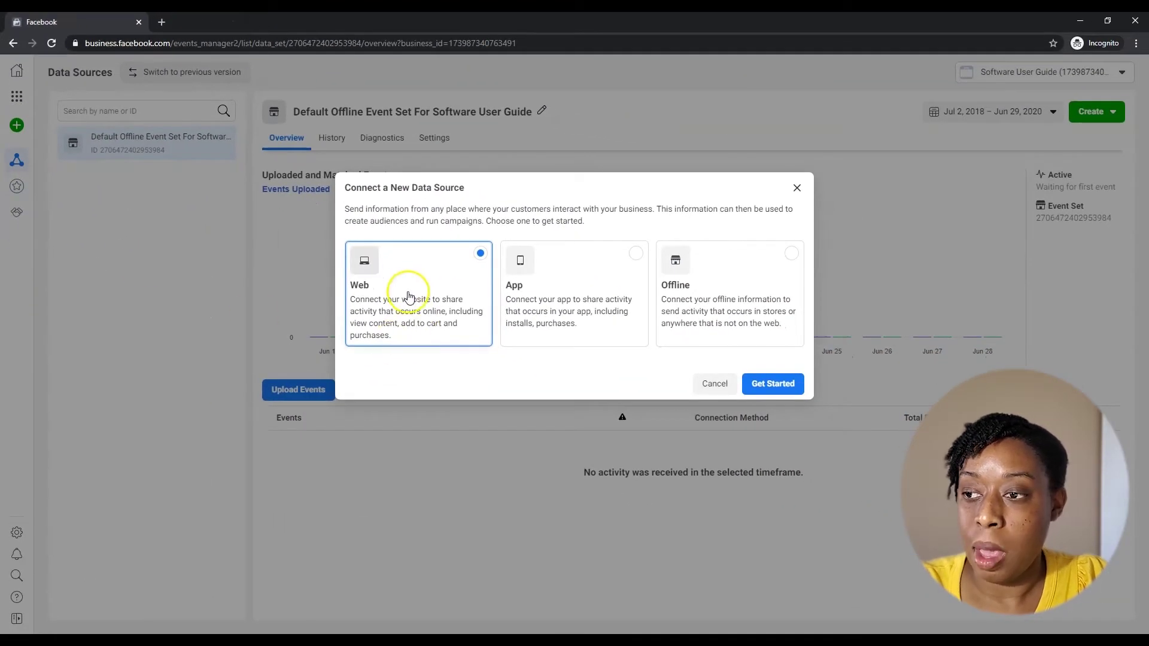
left_click(403, 282)
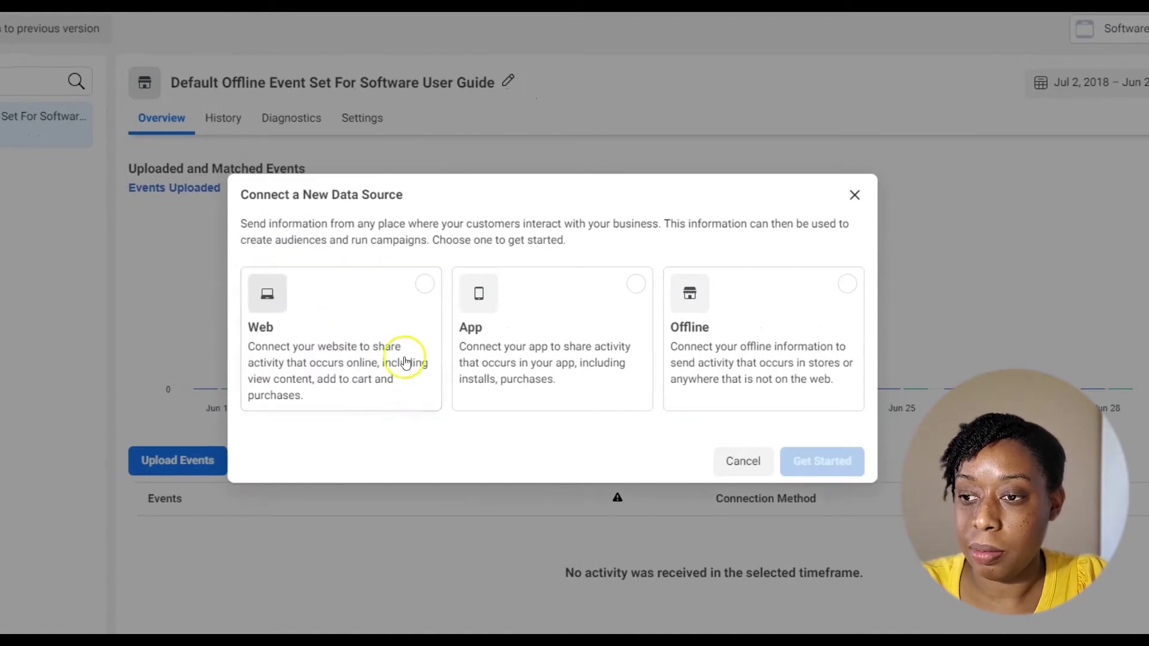
left_click(424, 286)
left_click(840, 462)
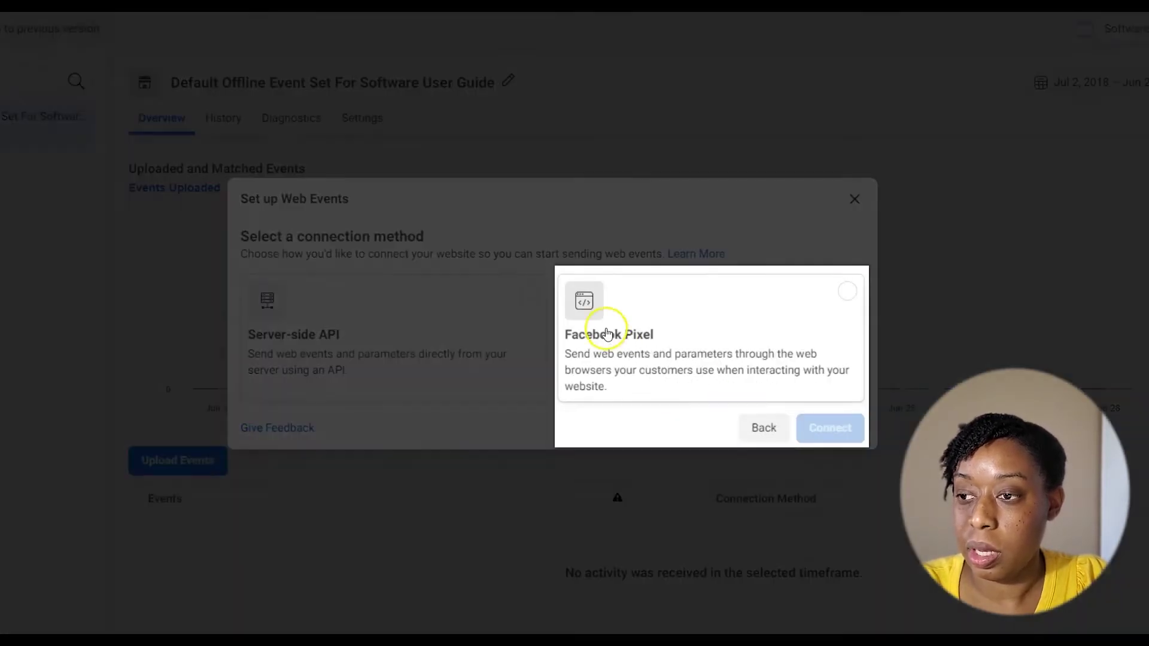
left_click(606, 333)
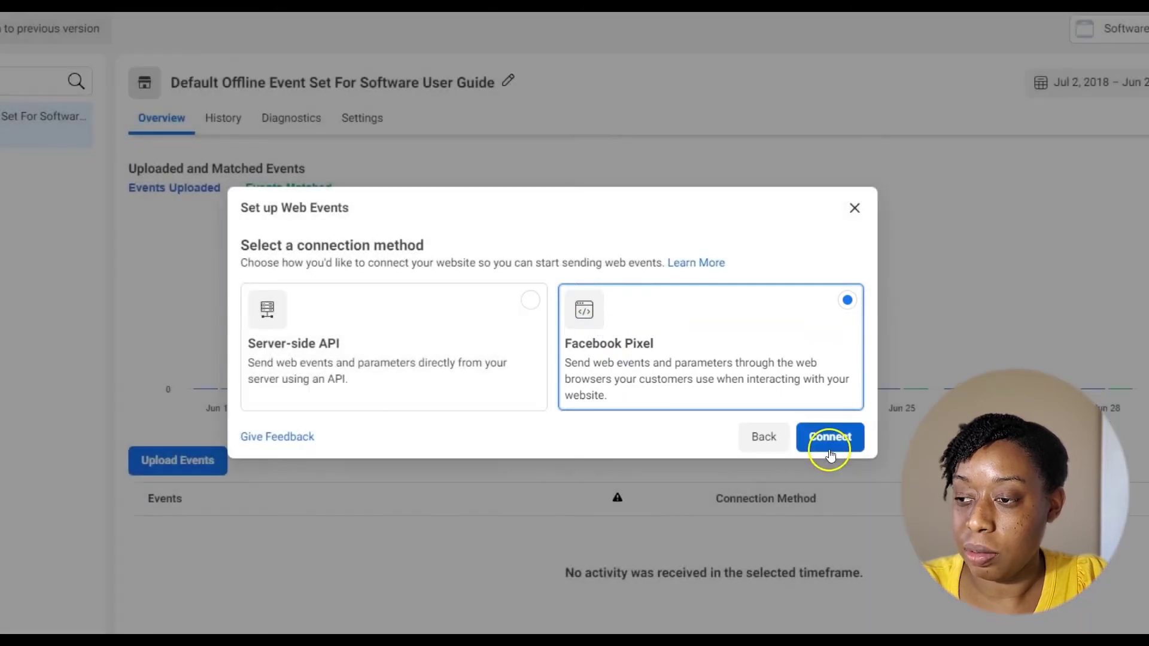
left_click(829, 448)
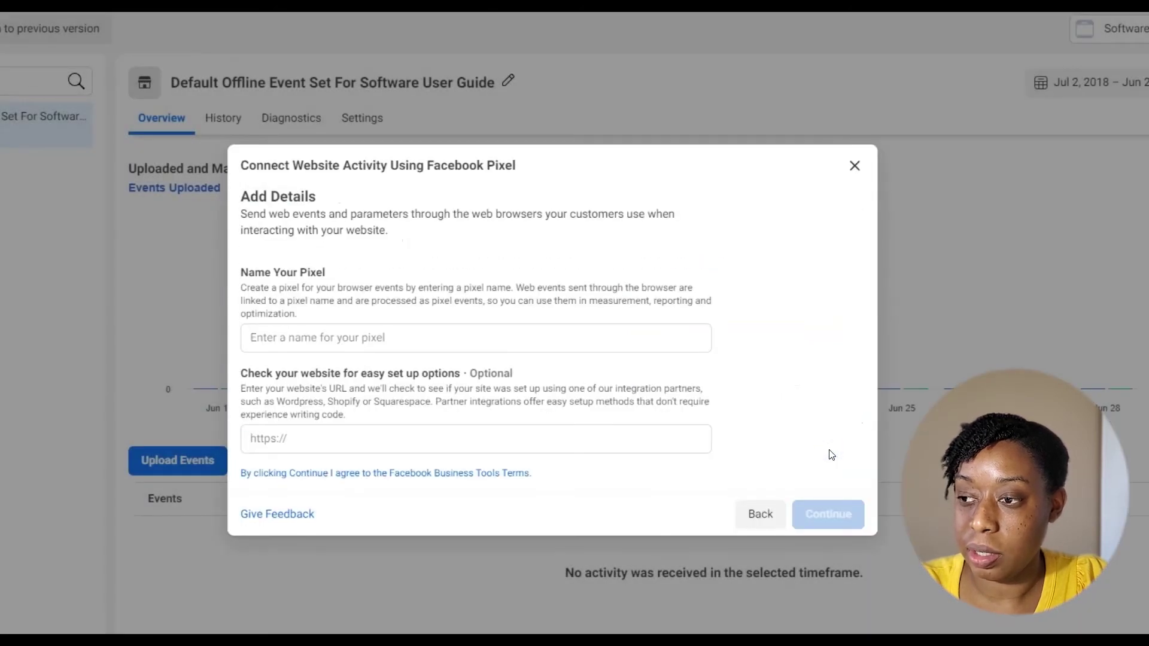
left_click(292, 333)
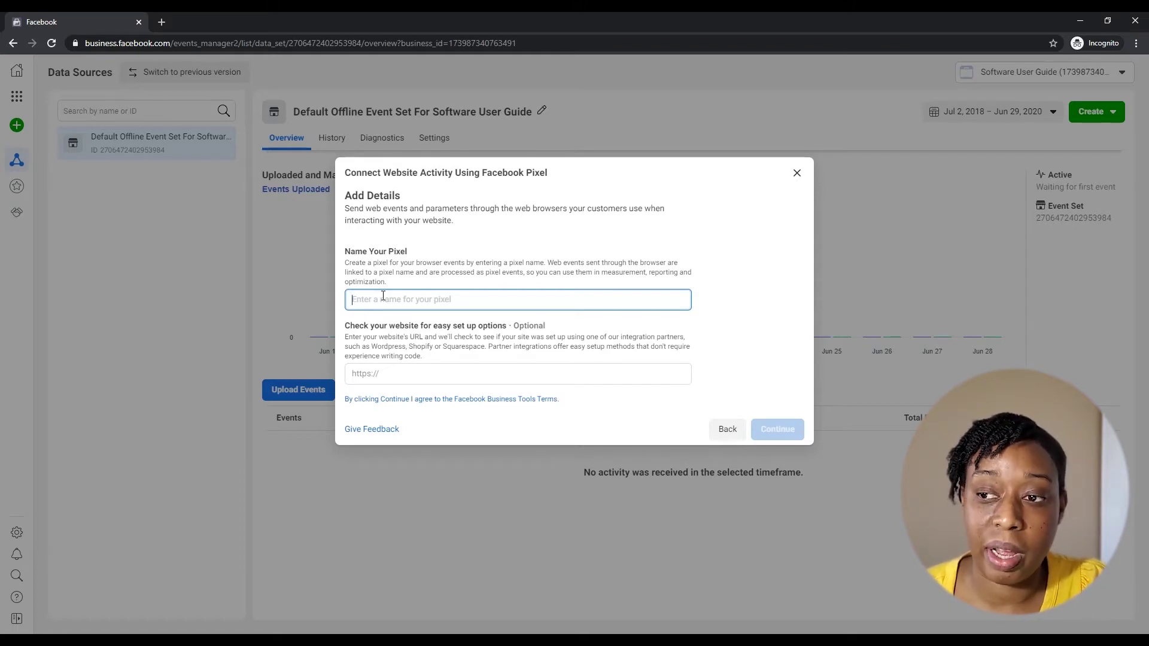
left_click(798, 174)
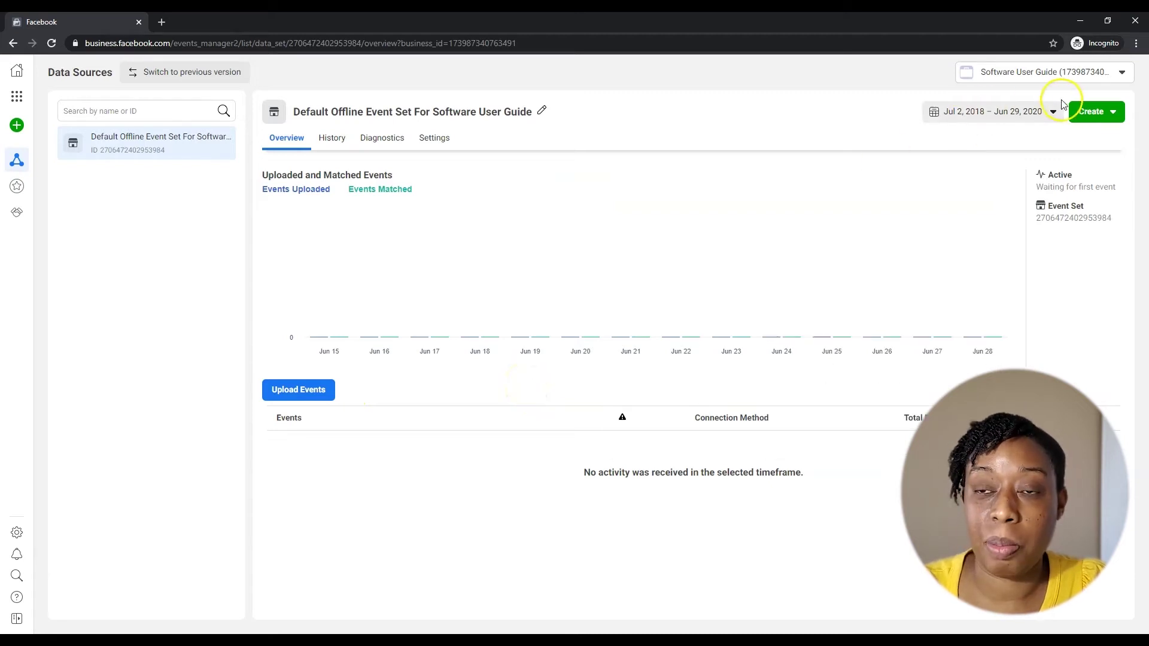
- Check the Create dropdown options, then return to Business Manager Home
left_click(1095, 112)
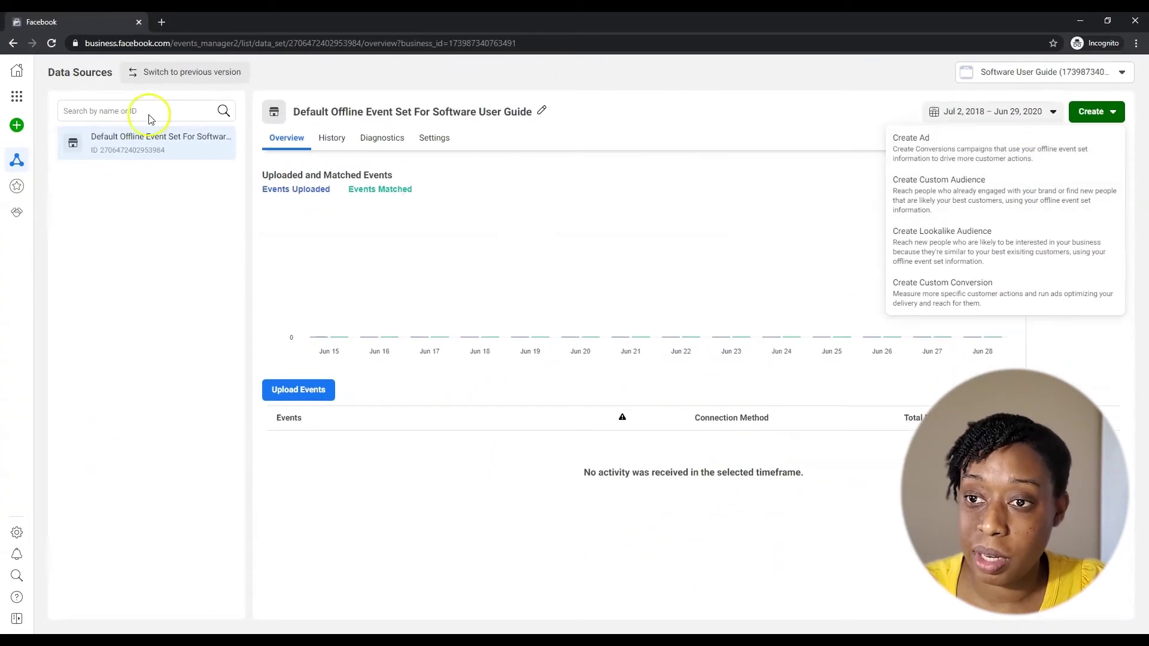
left_click(16, 72)
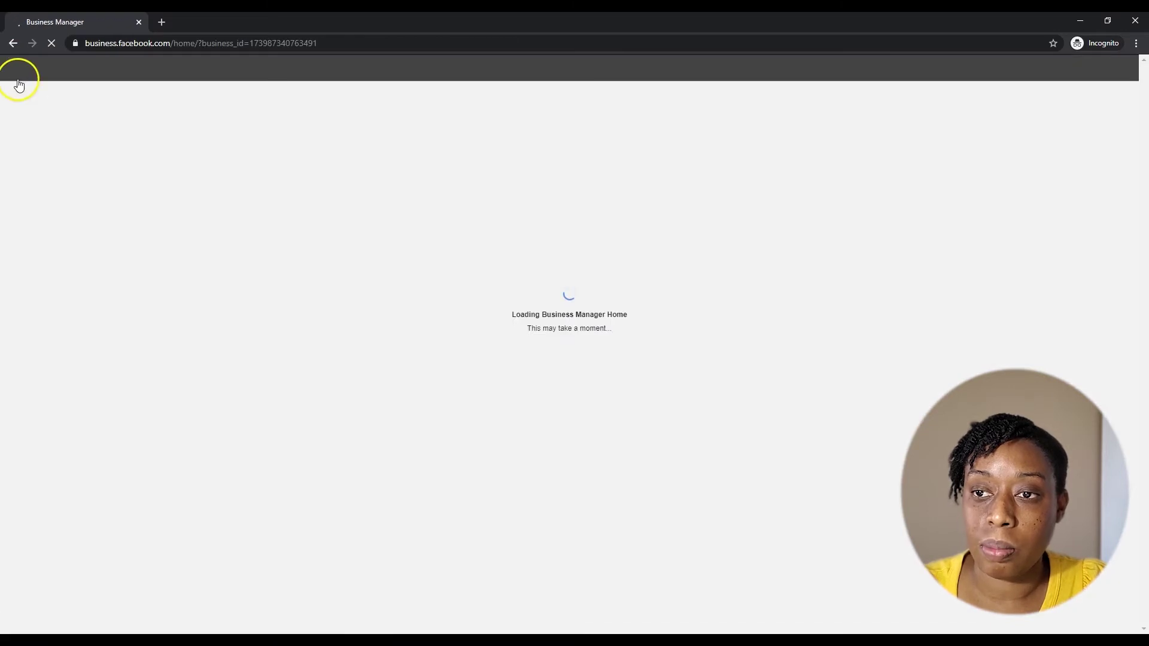
- Choose Ads Manager from the menu and scroll through the empty Business Manager home dashboard
mouse_move(44, 72)
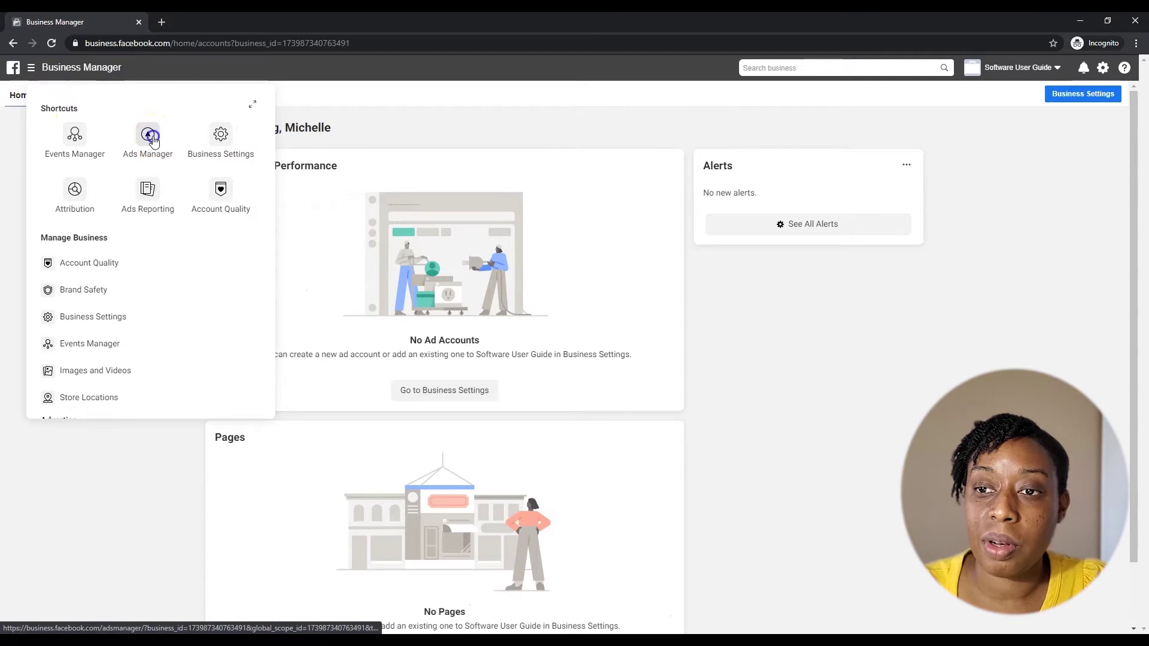
left_click(153, 139)
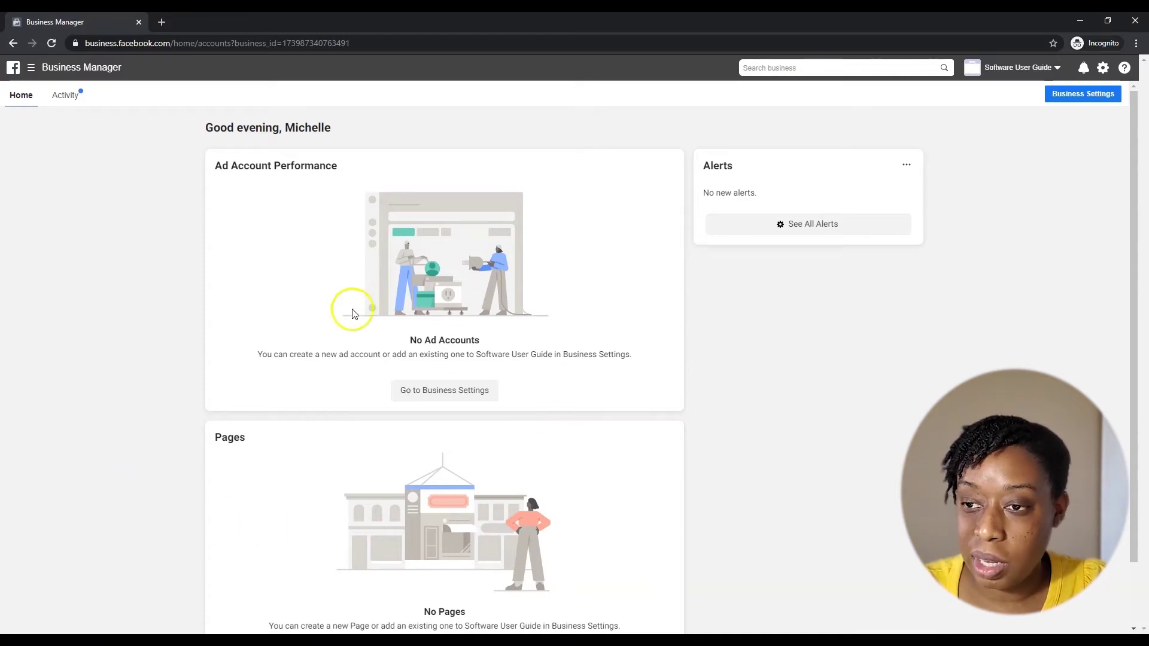
scroll(352, 314, "down", 1)
scroll(344, 326, "up", 1)
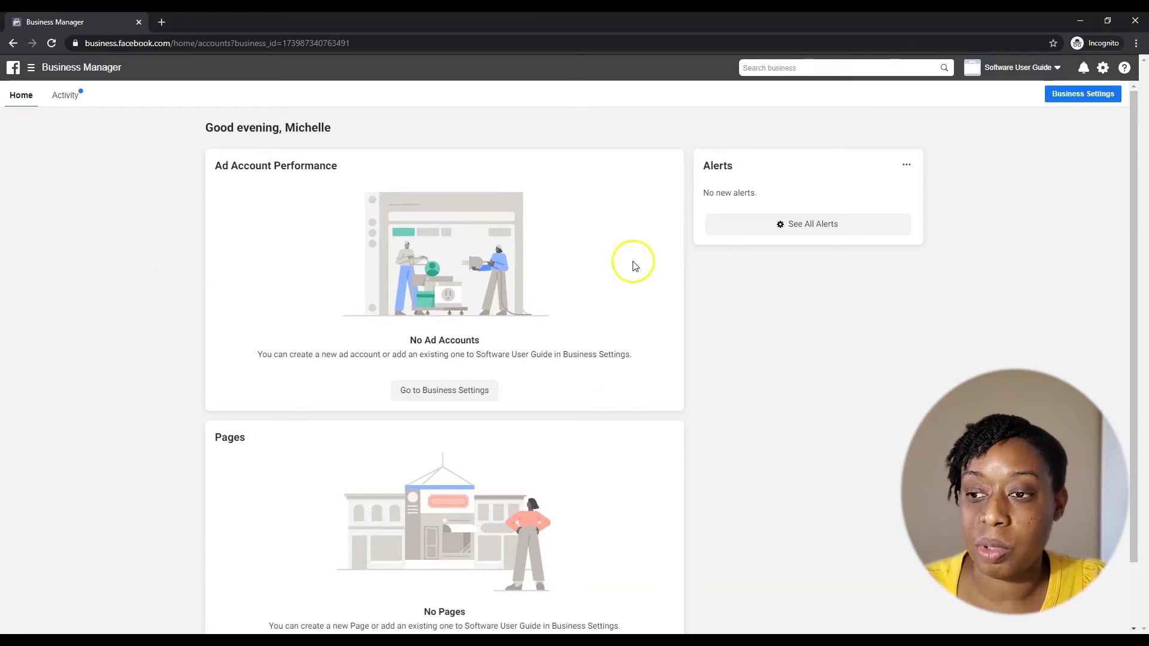
scroll(446, 347, "down", 1)
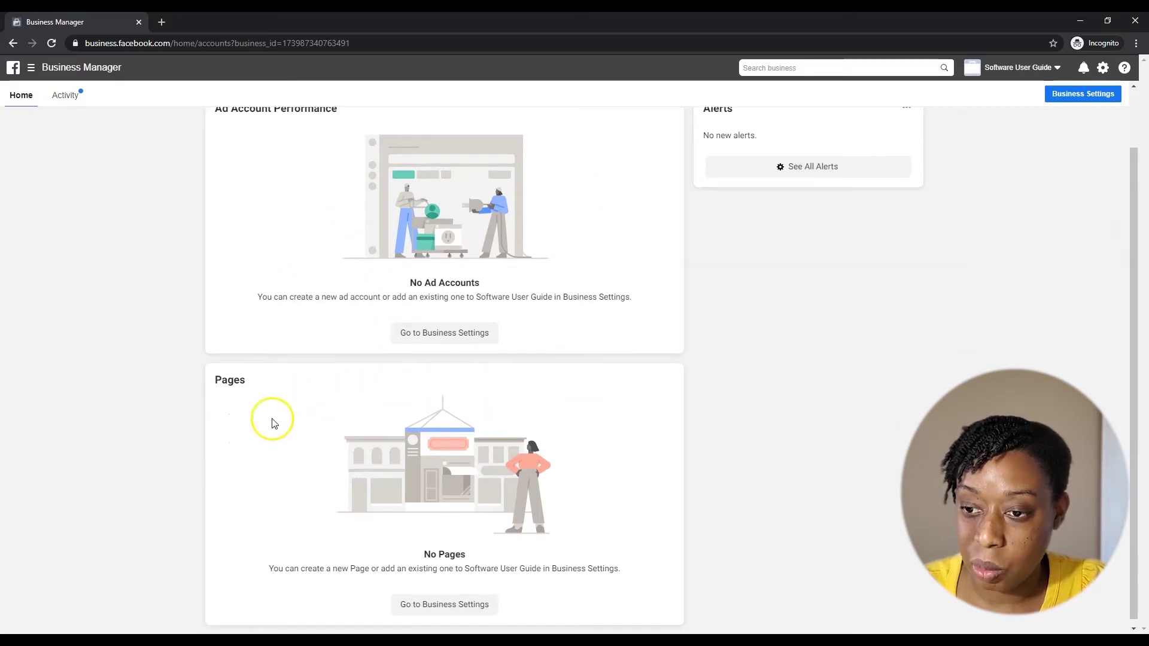
scroll(1021, 312, "up", 1)
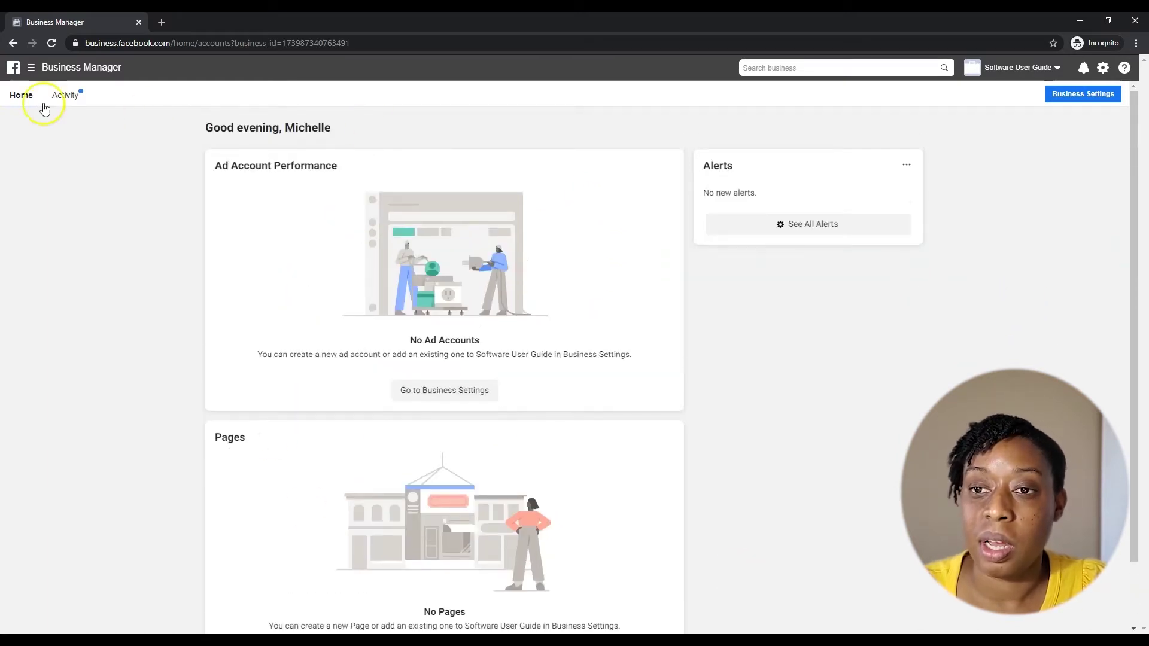
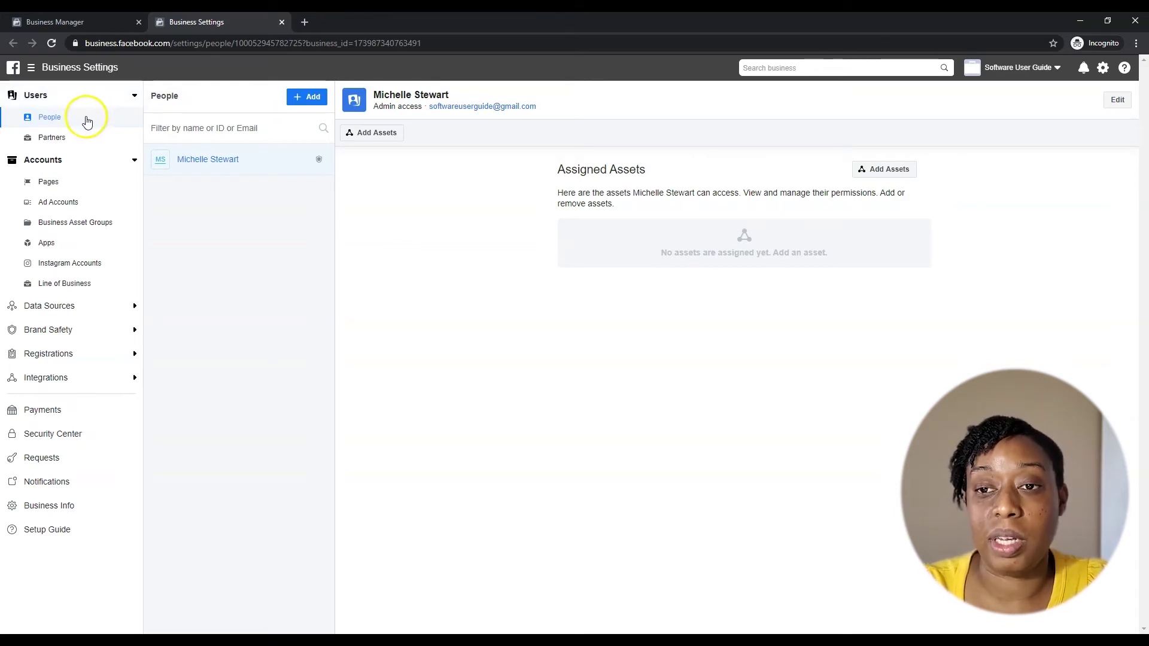
- In Partners, start a request for assets from a partner
left_click(51, 140)
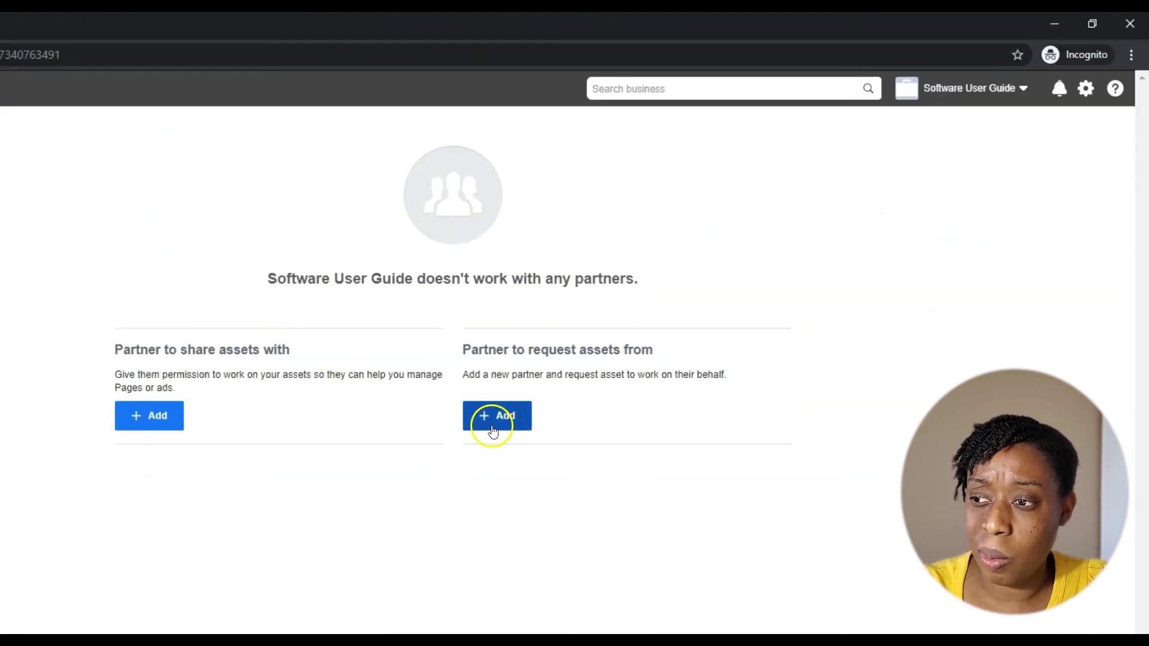
left_click(492, 428)
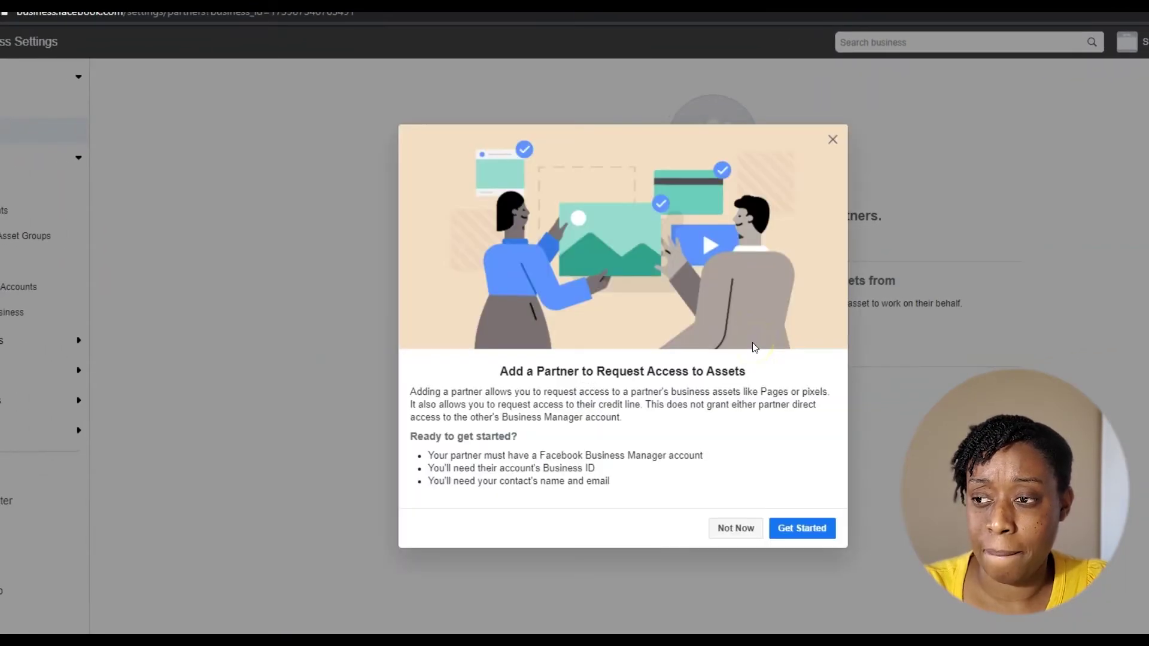
left_click(783, 530)
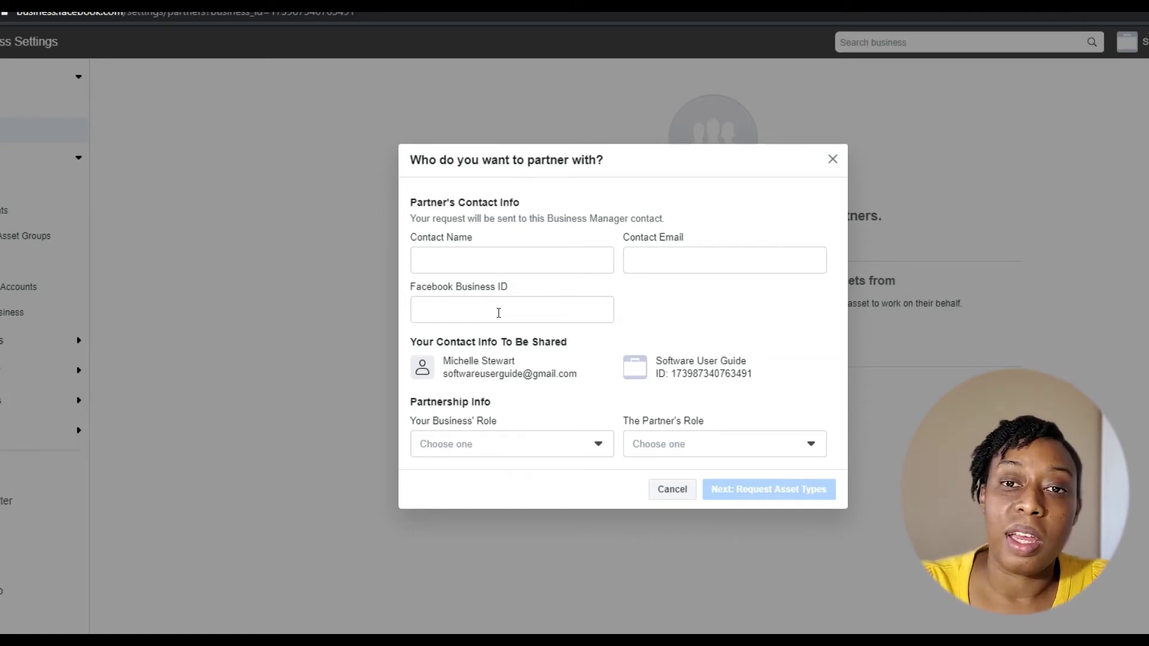
- Review the partner's and your business's role options, close them unselected, and go to Pages
left_click(696, 451)
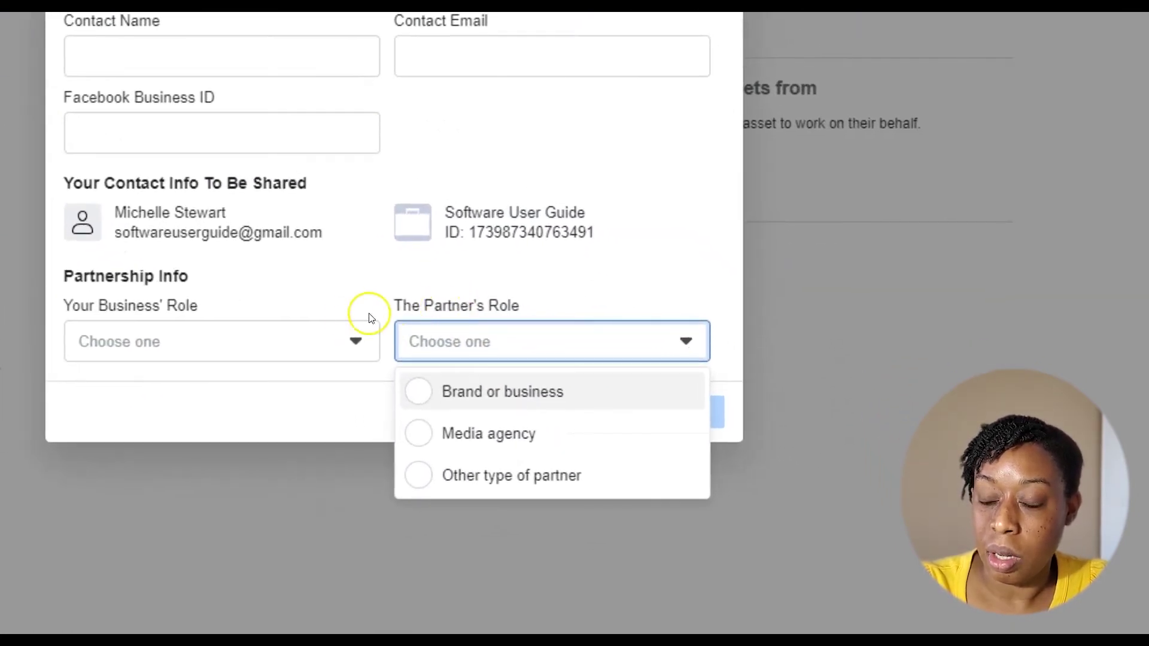
left_click(229, 346)
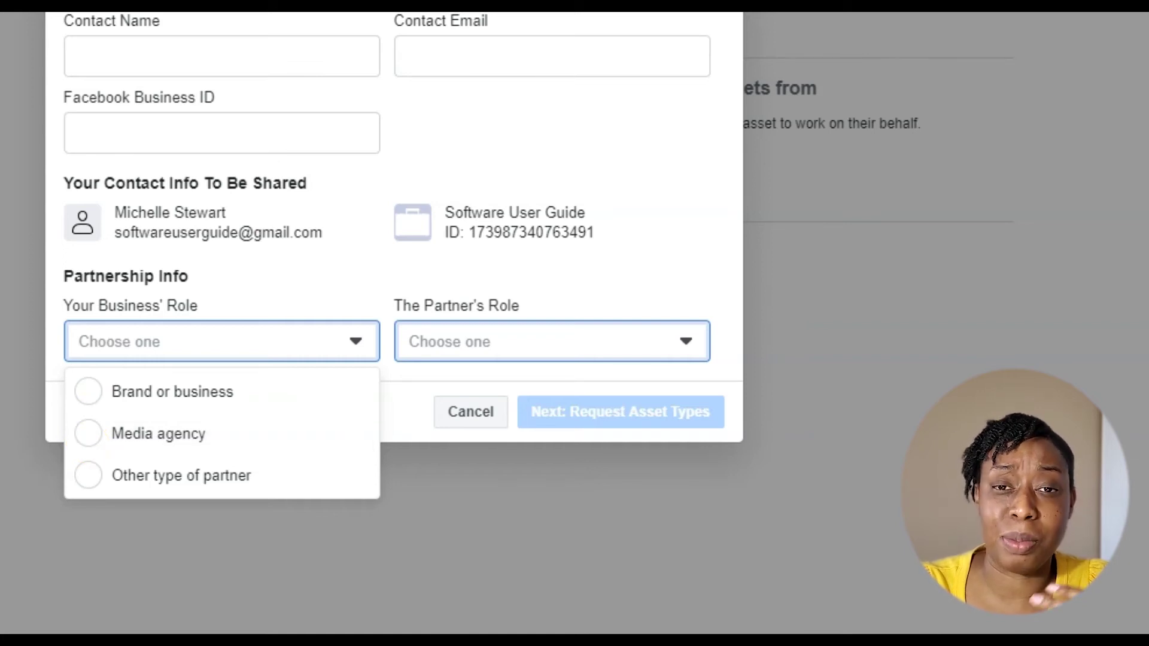
key("Escape")
key("Escape")
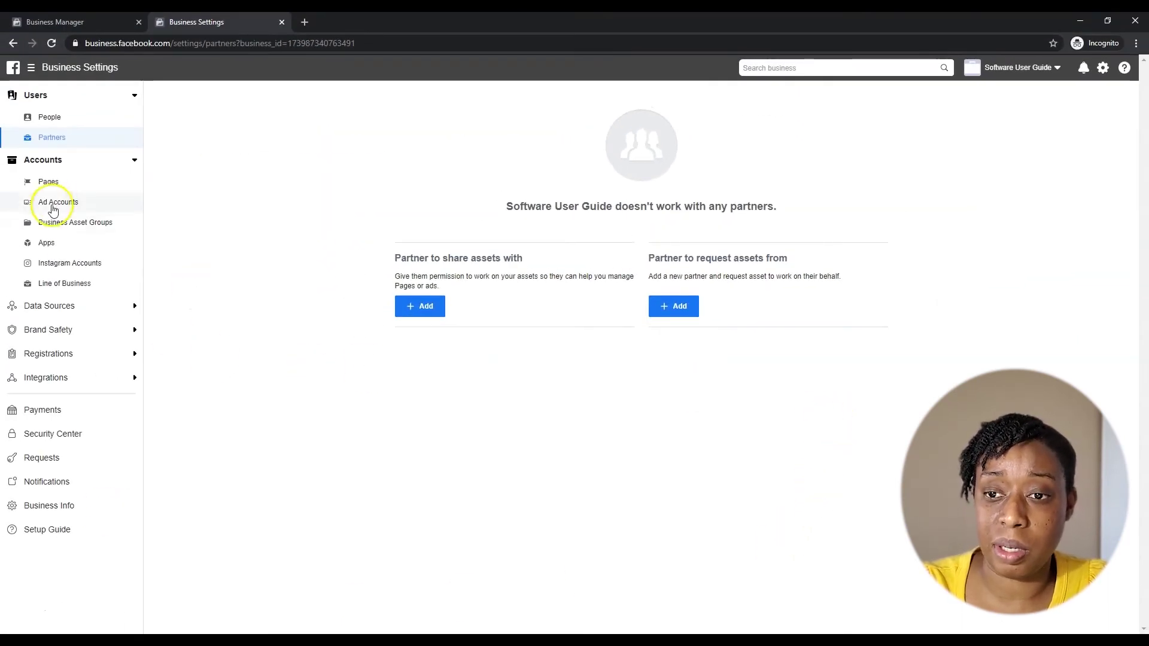
left_click(47, 182)
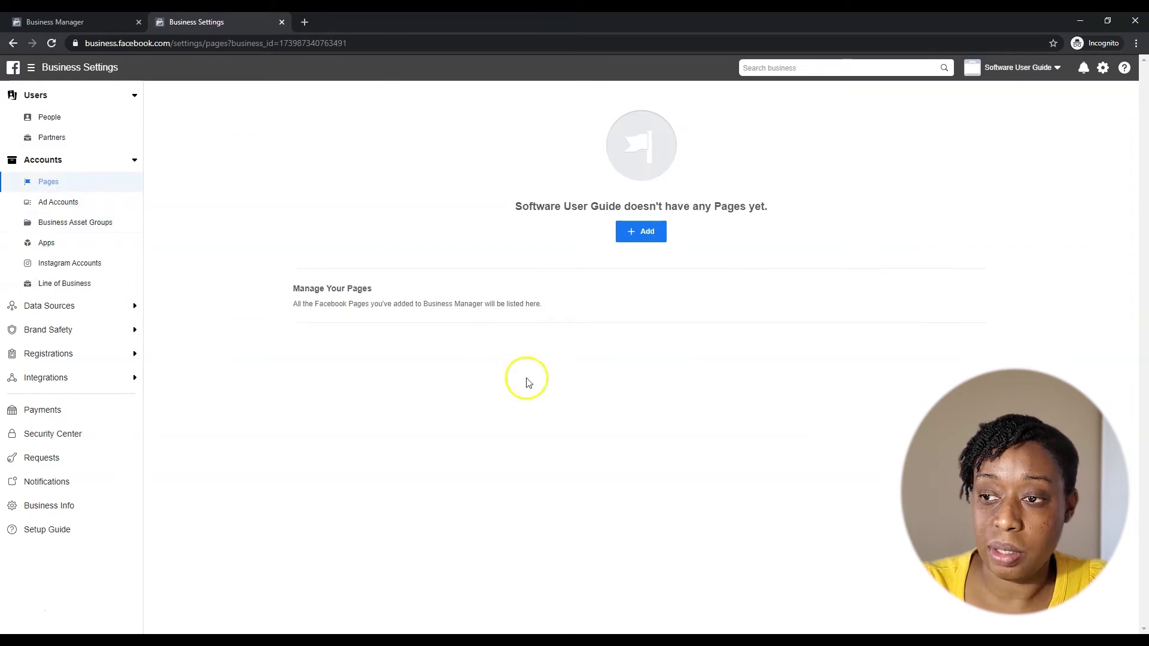
- Try Request Access to a Page, then dismiss the Primary Page Required notice
left_click(638, 236)
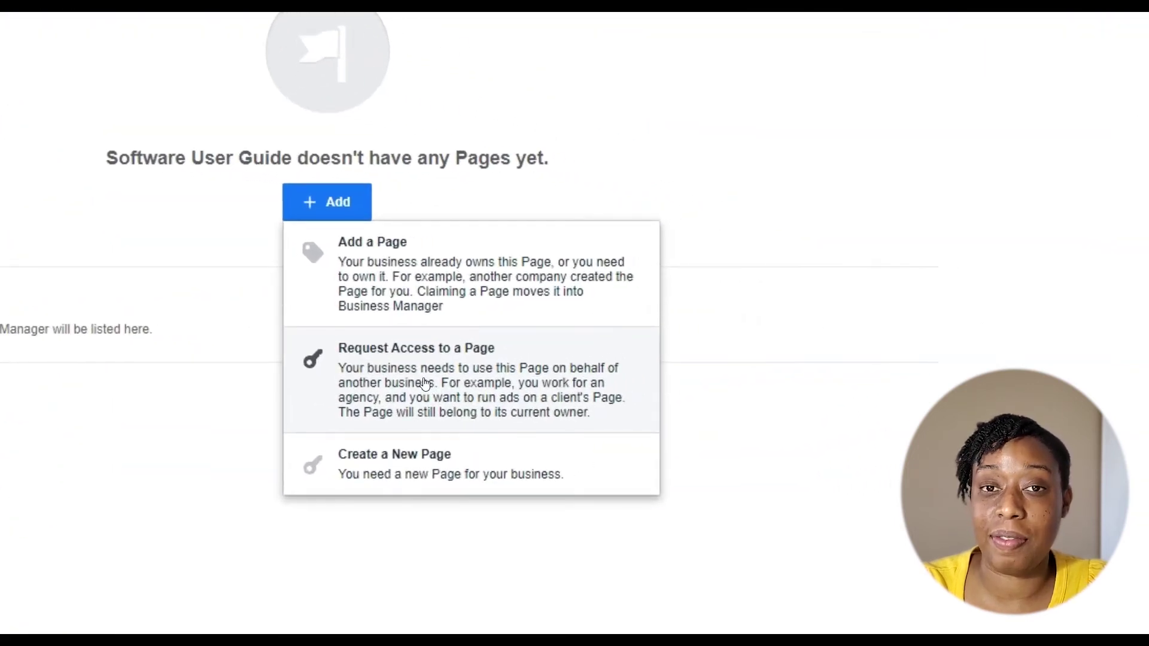
left_click(424, 384)
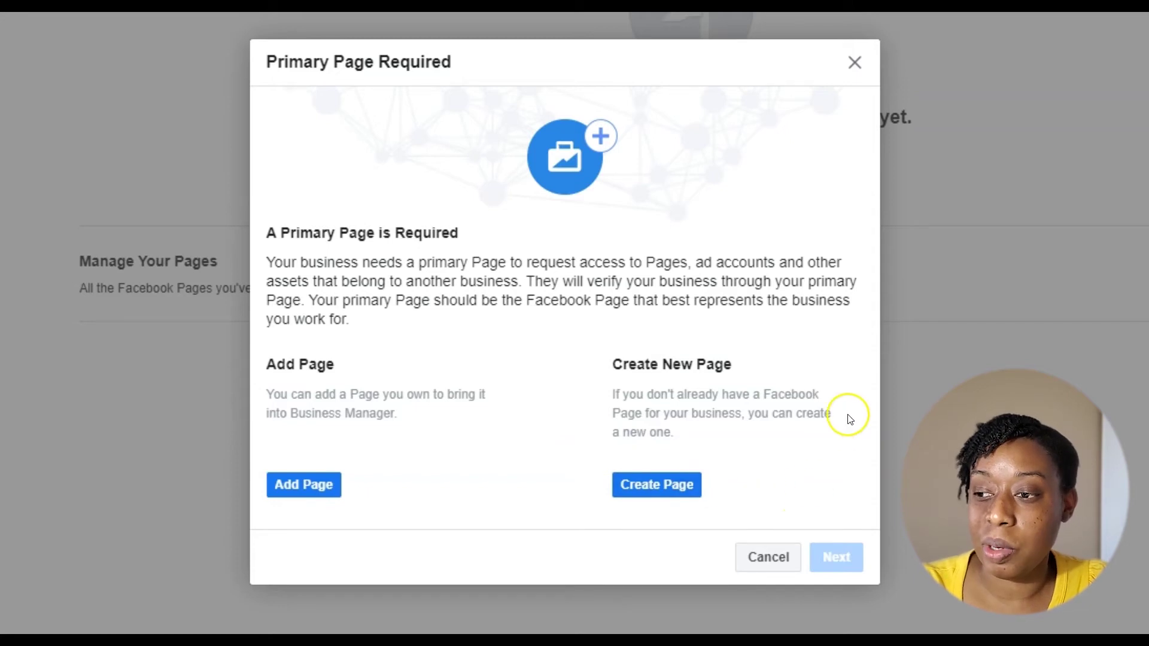
left_click(855, 64)
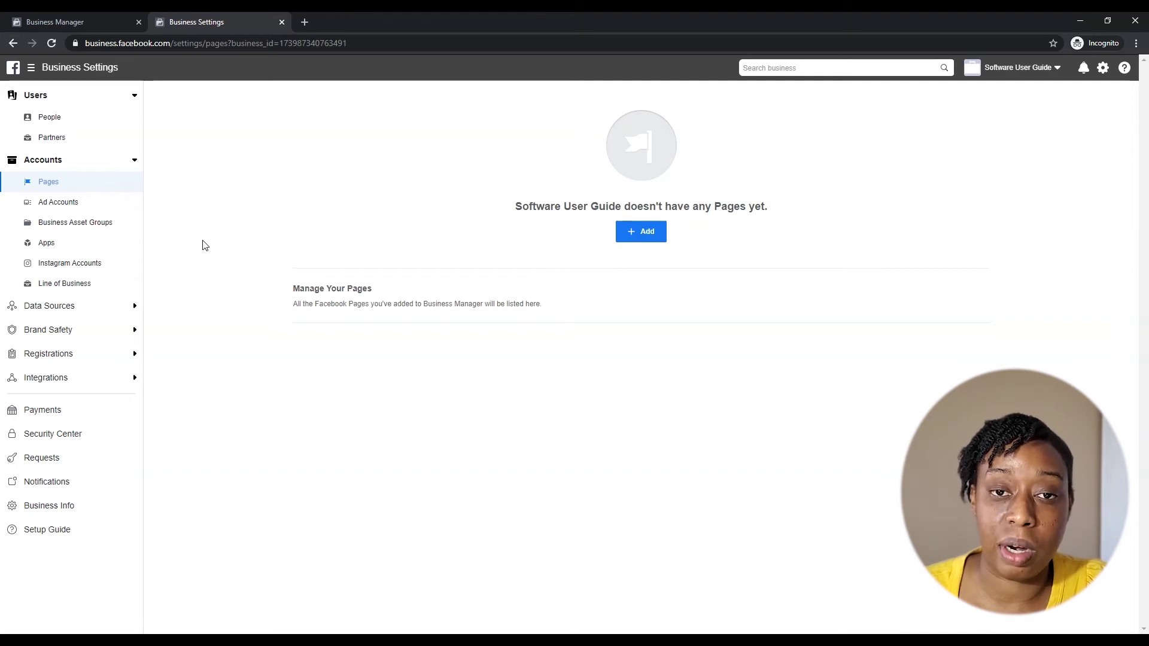
- In Ad Accounts, look through the Add options twice without choosing any
left_click(58, 203)
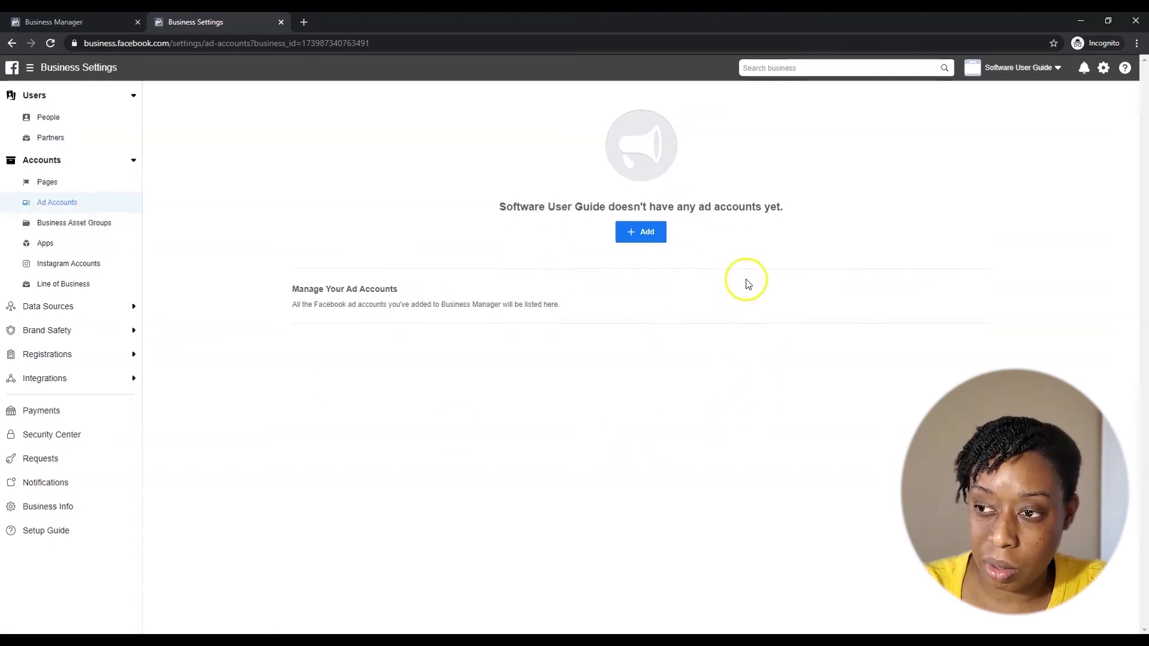
left_click(643, 237)
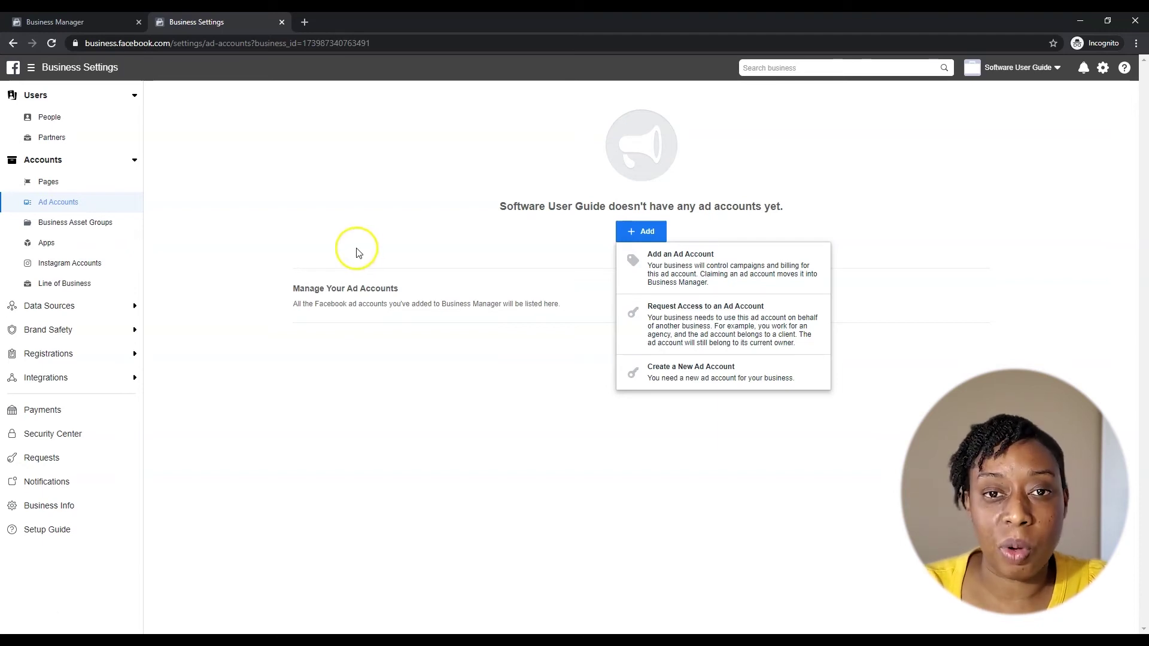
left_click(265, 228)
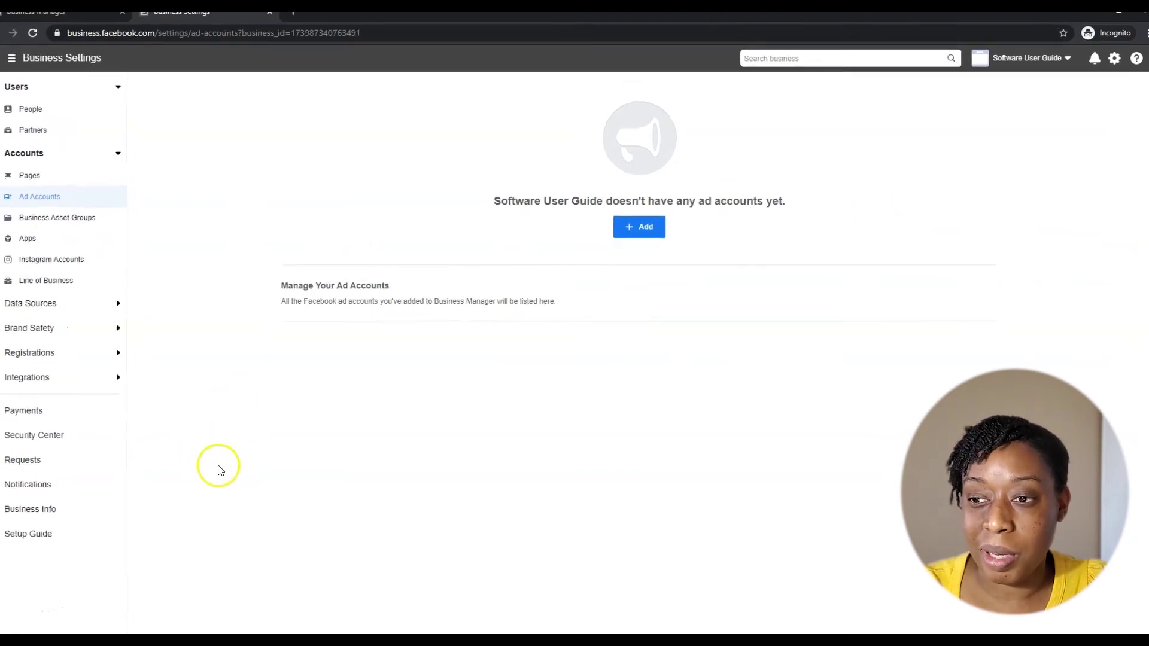
left_click(639, 227)
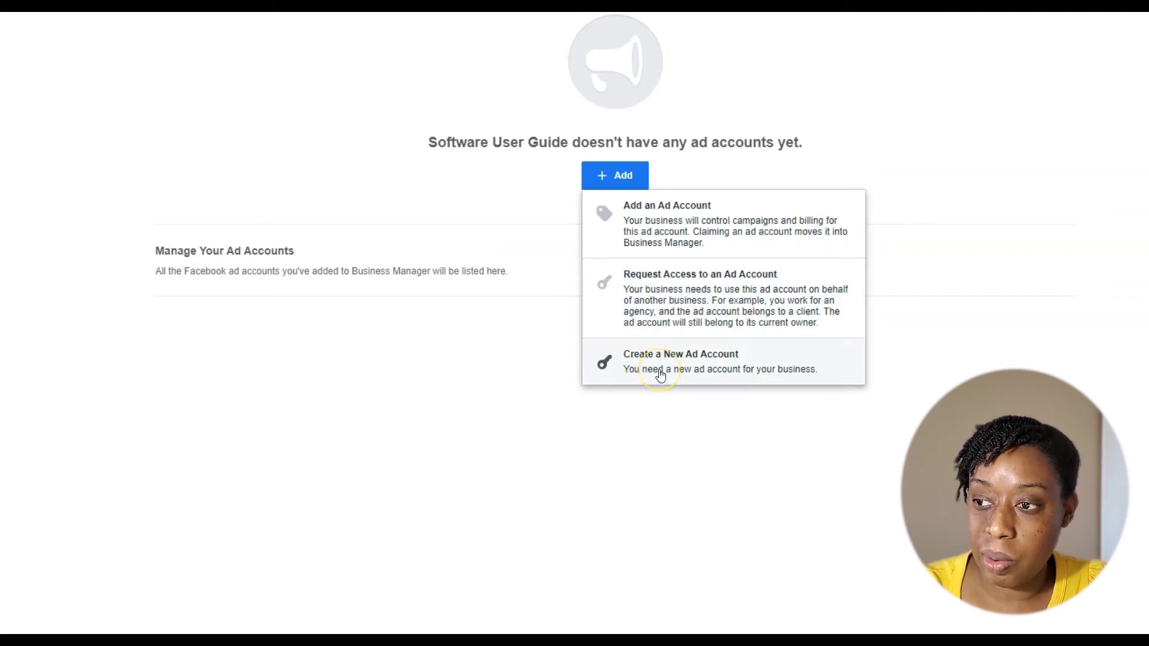
left_click(183, 430)
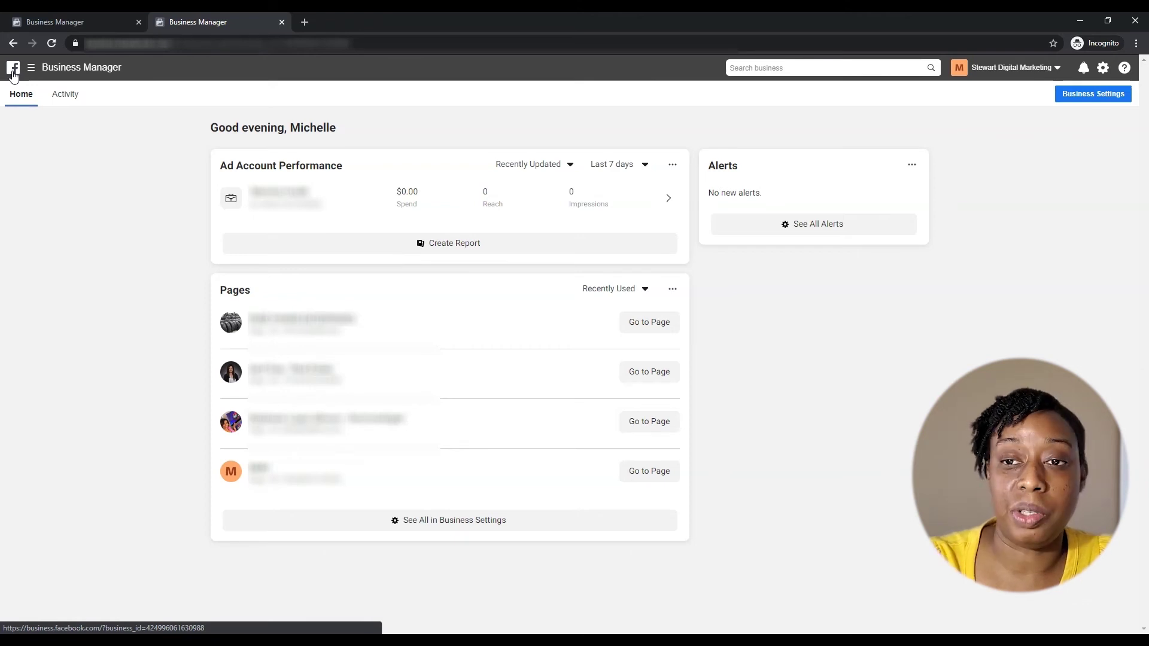
- Go to the other business's Business Settings and show the Partners + Add options
left_click(52, 72)
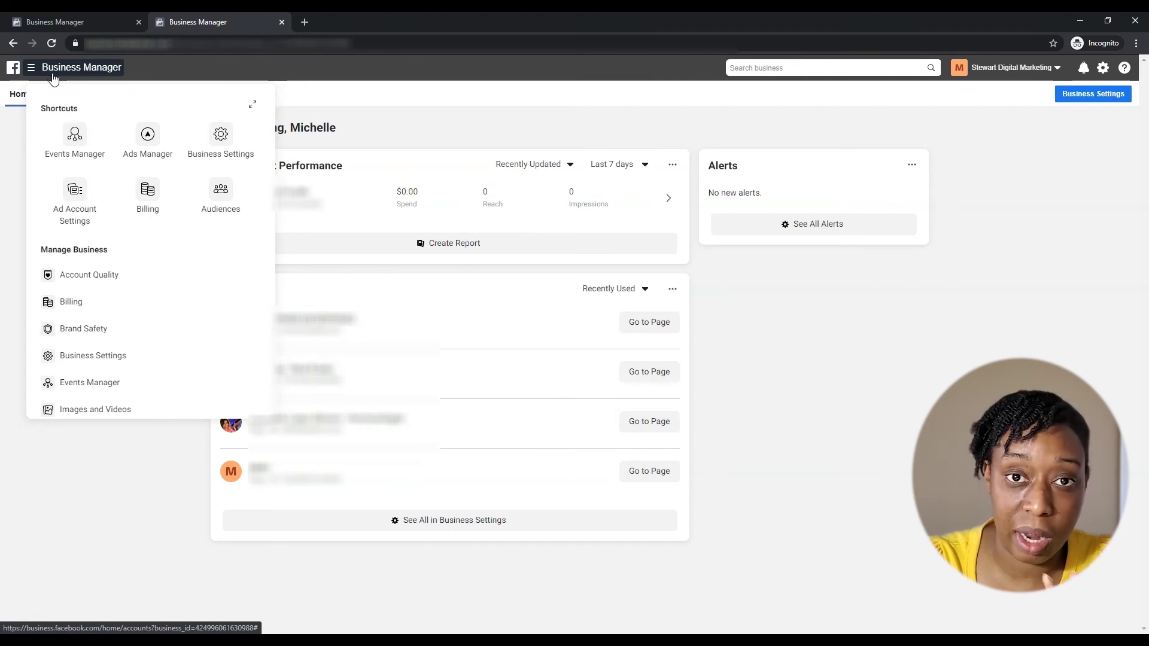
left_click(221, 140)
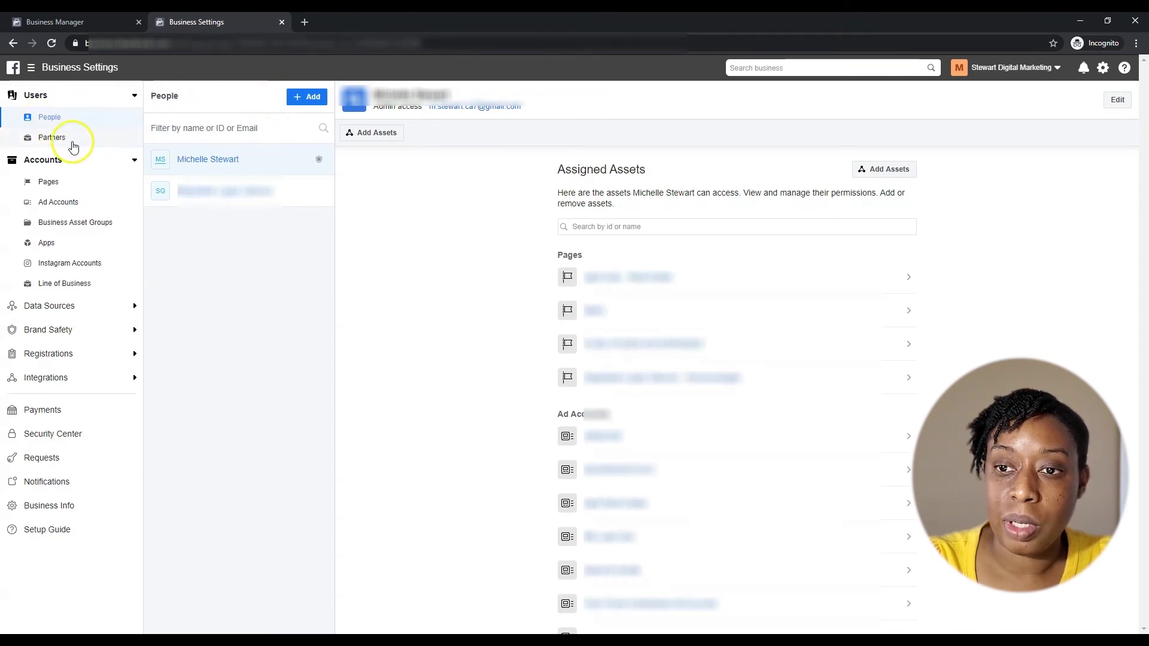
left_click(63, 138)
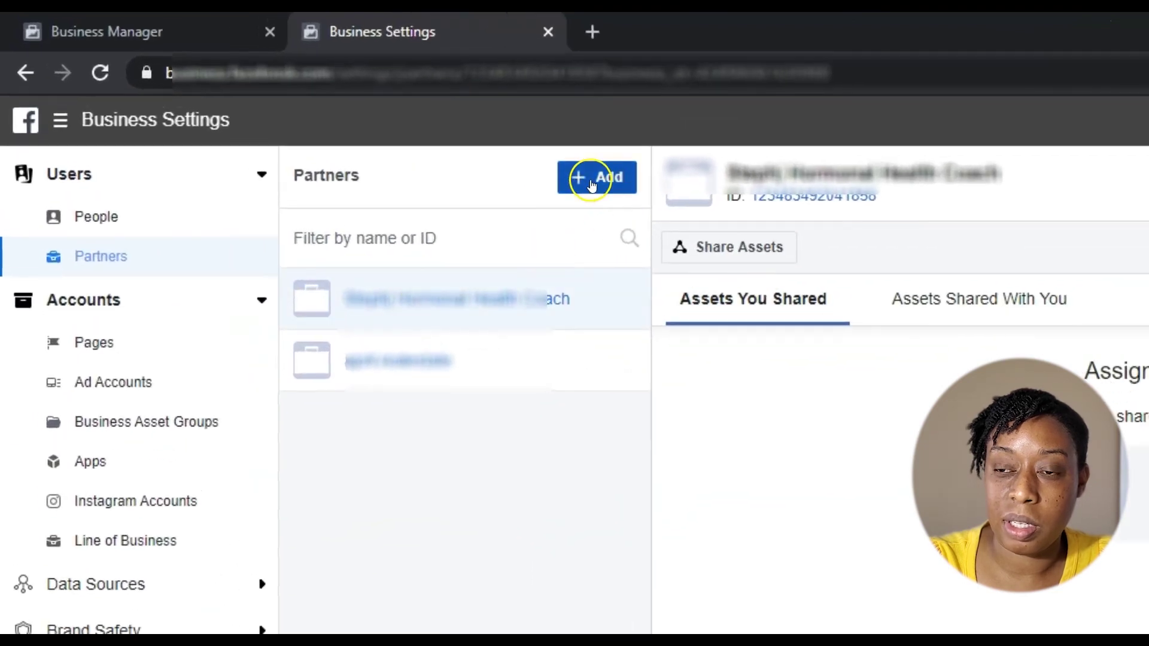
left_click(392, 122)
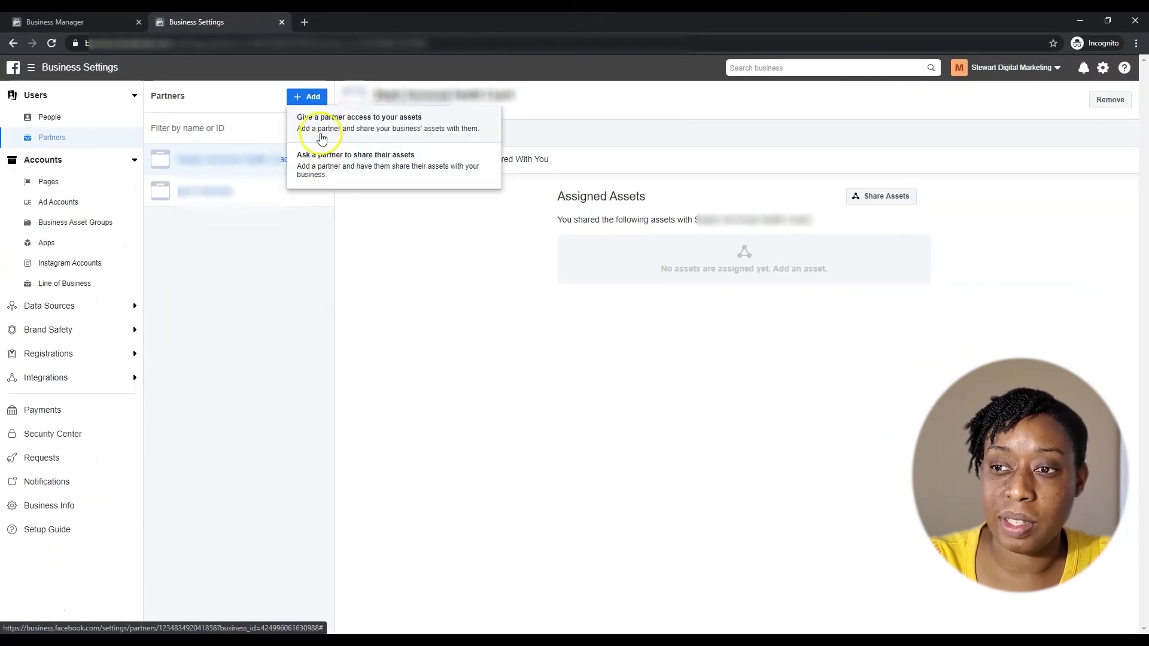
- Select a Page in the Pages list and start adding people to it
left_click(54, 189)
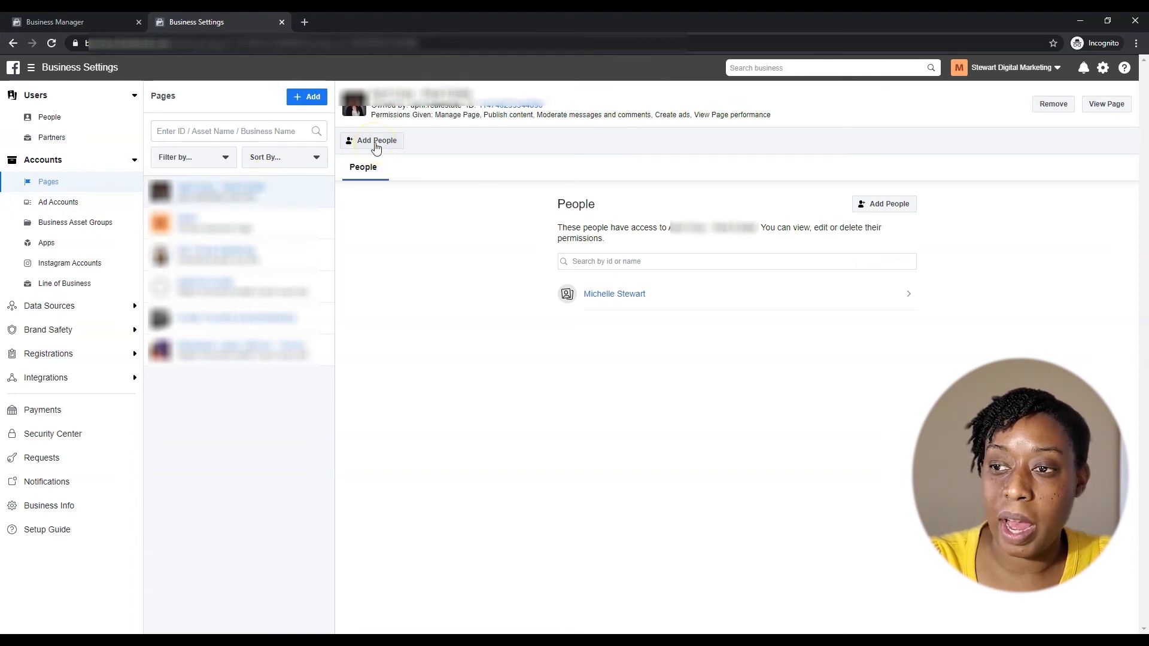
left_click(65, 139)
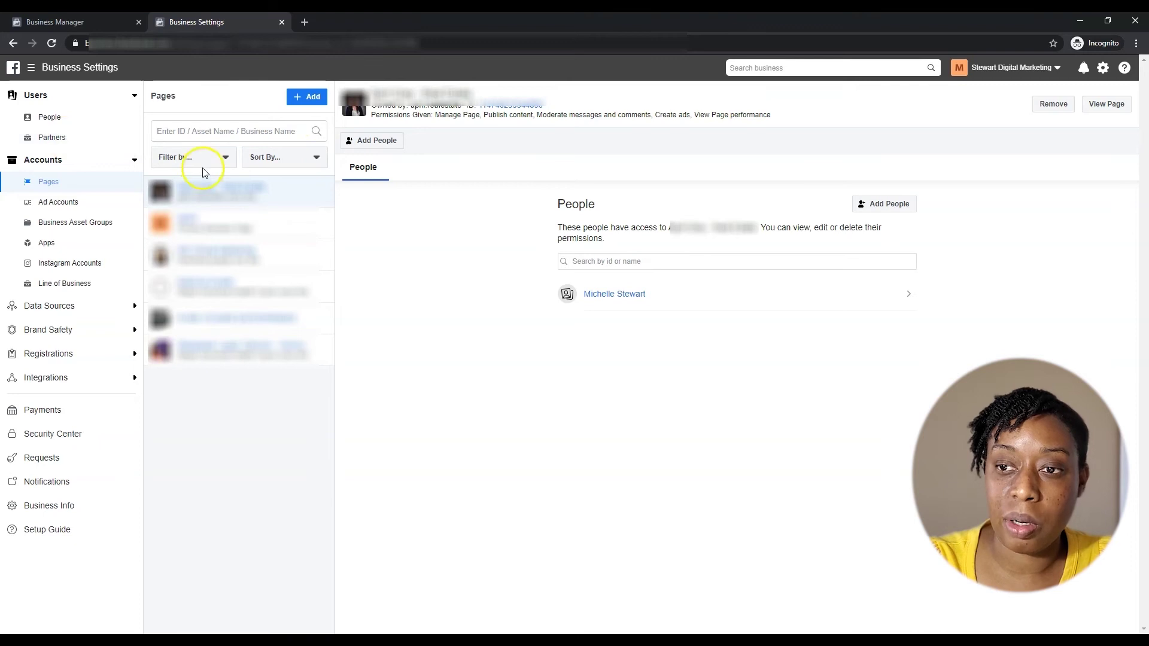
left_click(353, 141)
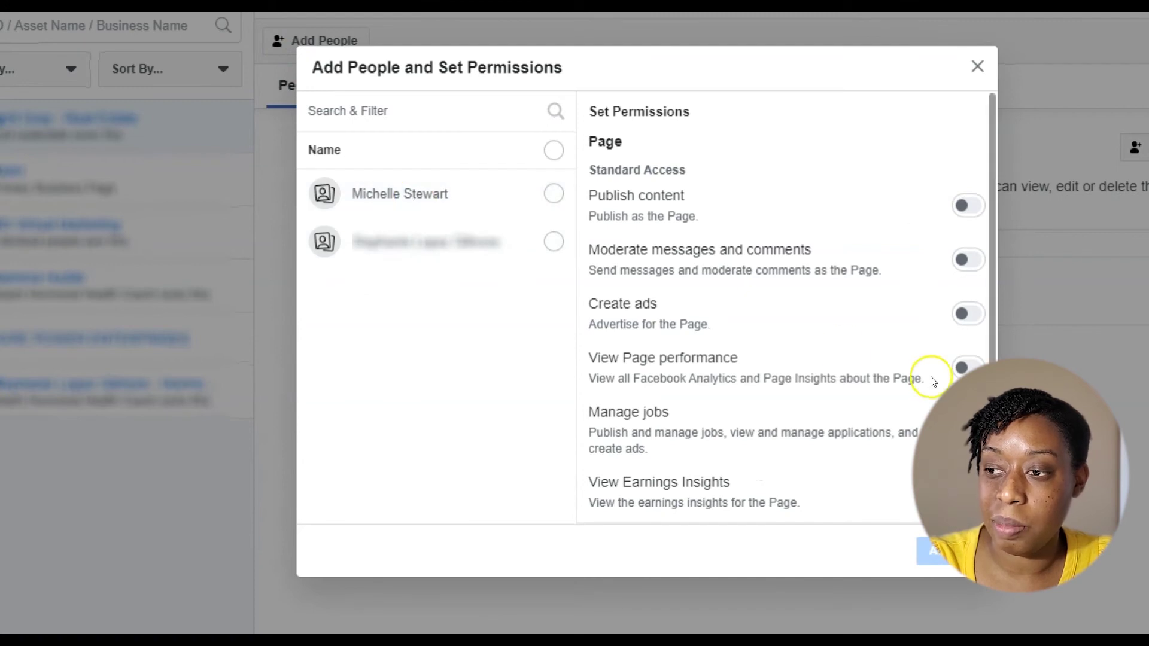
- Pick the person with Manage Page access, discard the form unsaved, and open Ad Accounts
scroll(755, 333, "down", 3)
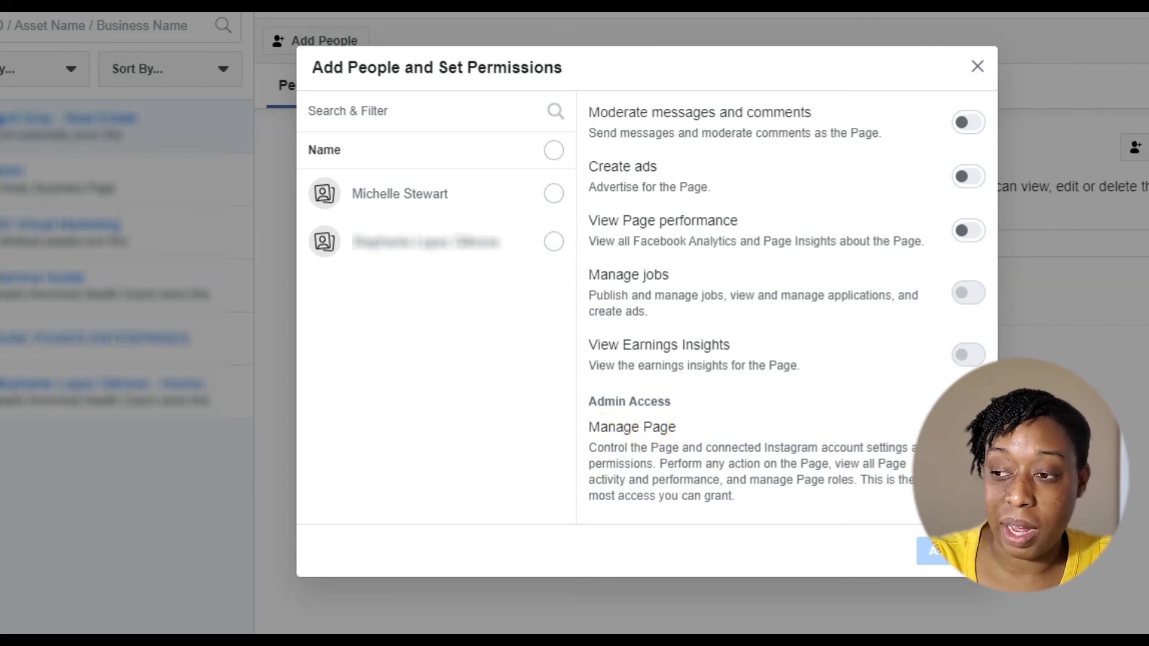
left_click(968, 426)
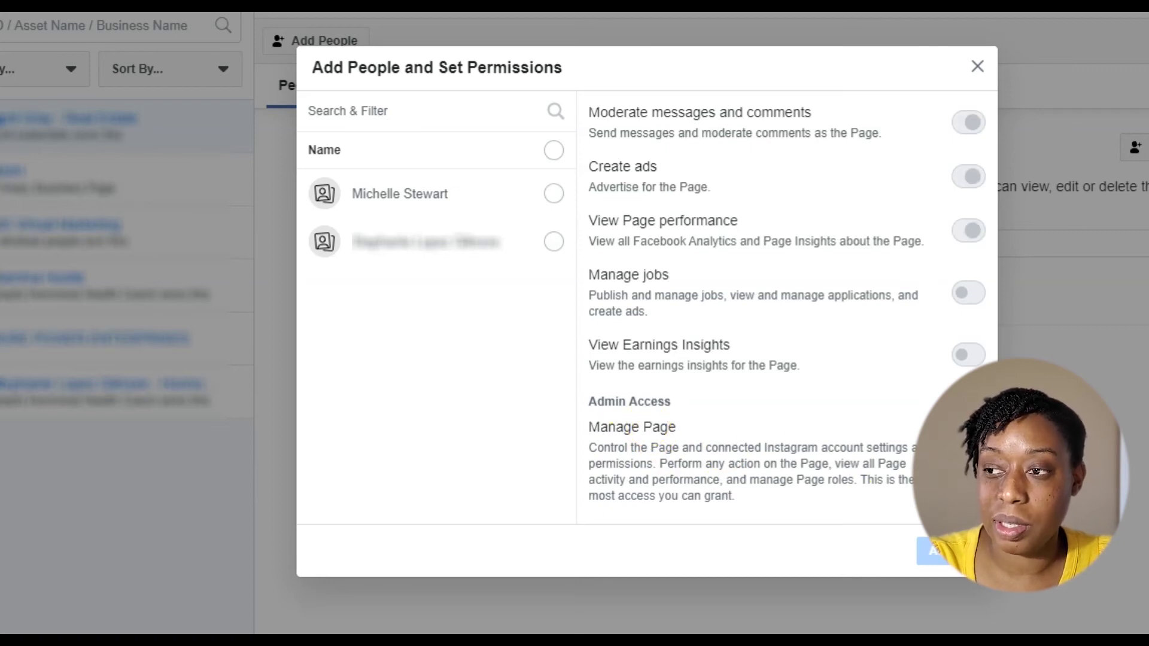
left_click(552, 193)
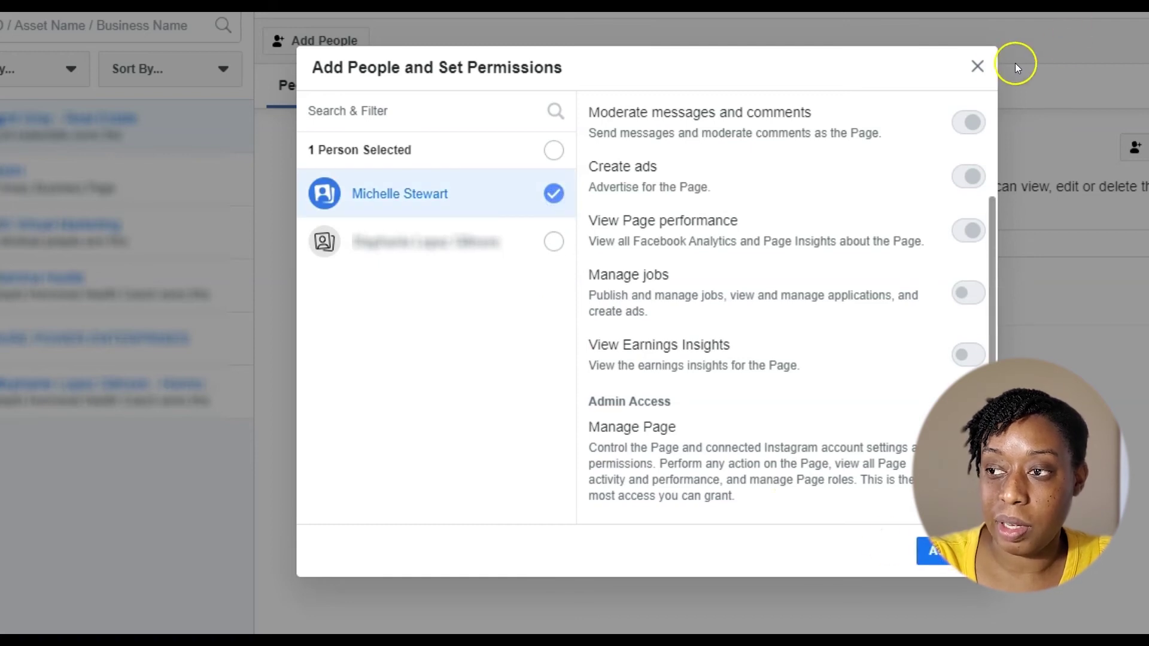
left_click(978, 64)
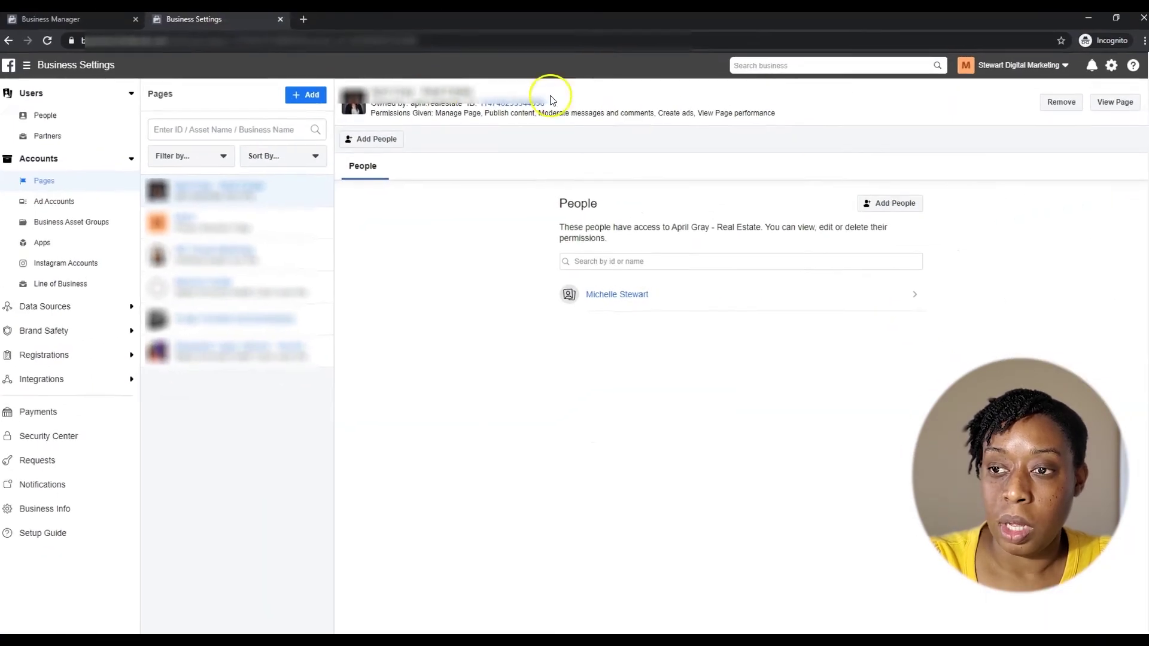
left_click(56, 203)
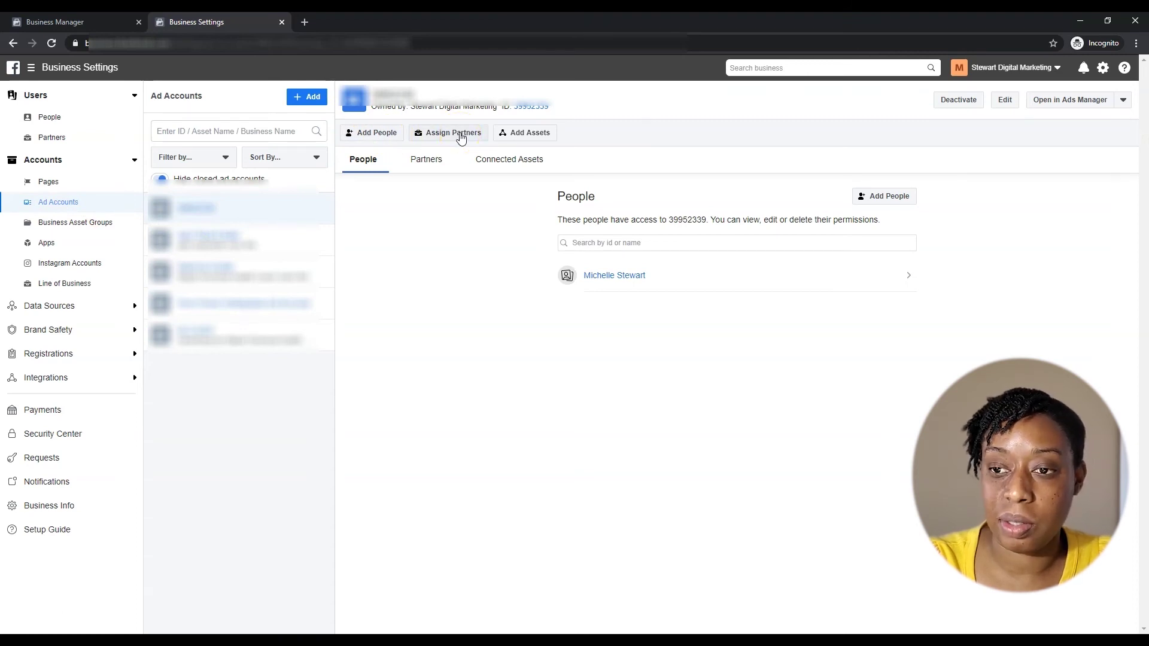
left_click(442, 136)
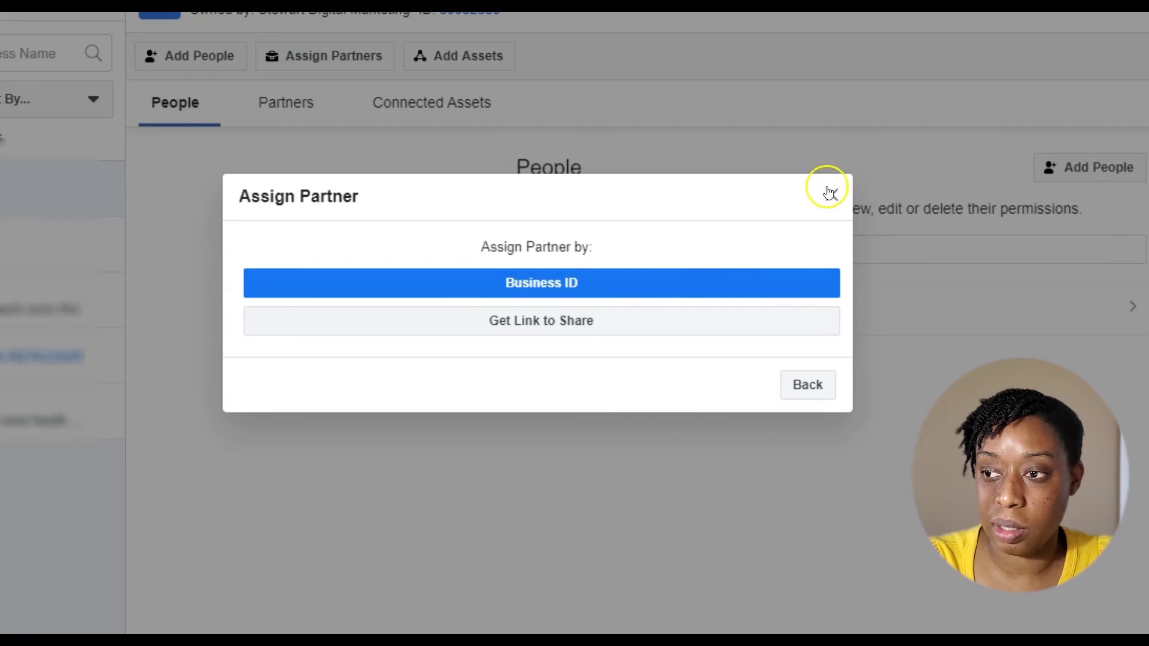
left_click(557, 285)
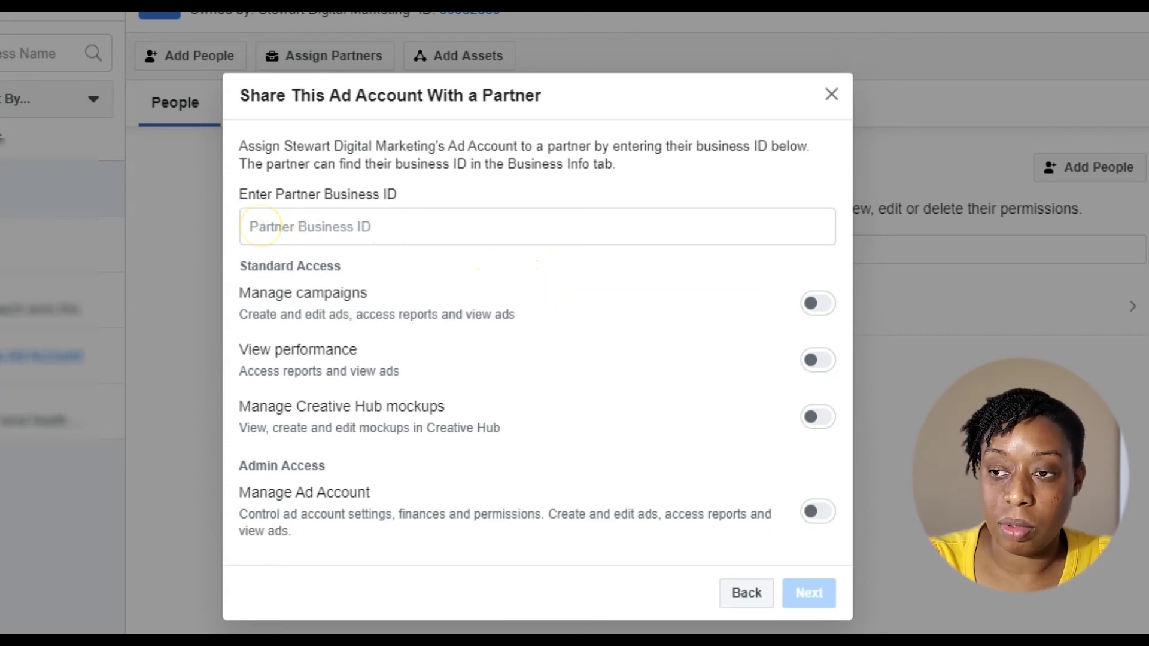
left_click(760, 592)
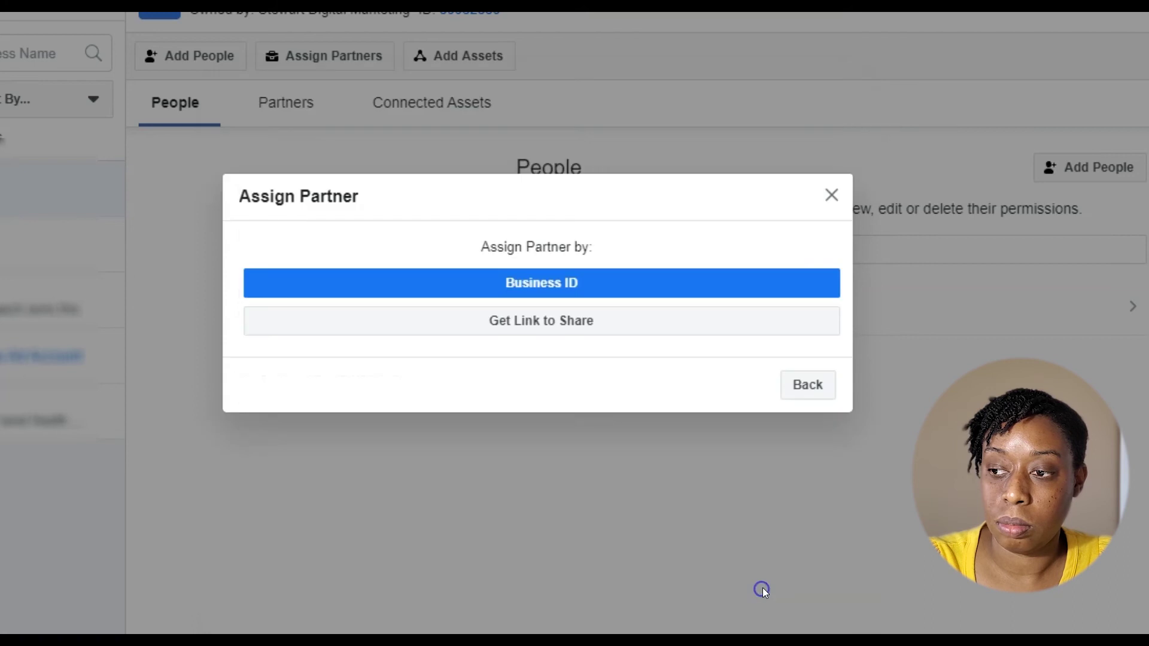
left_click(832, 195)
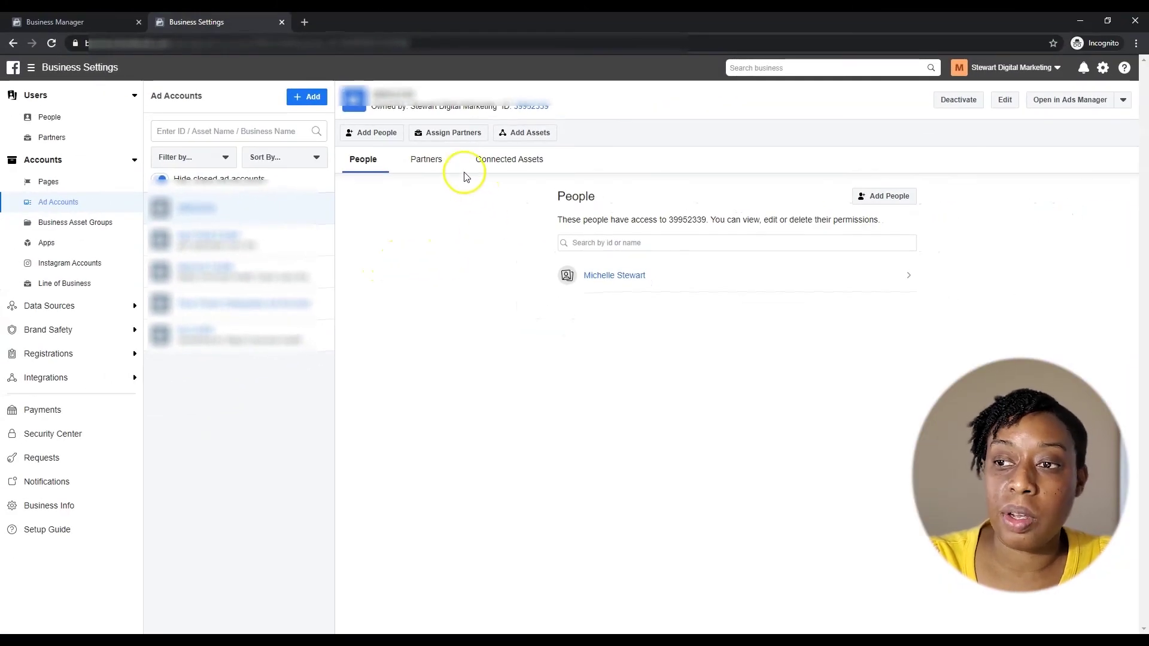
left_click(446, 132)
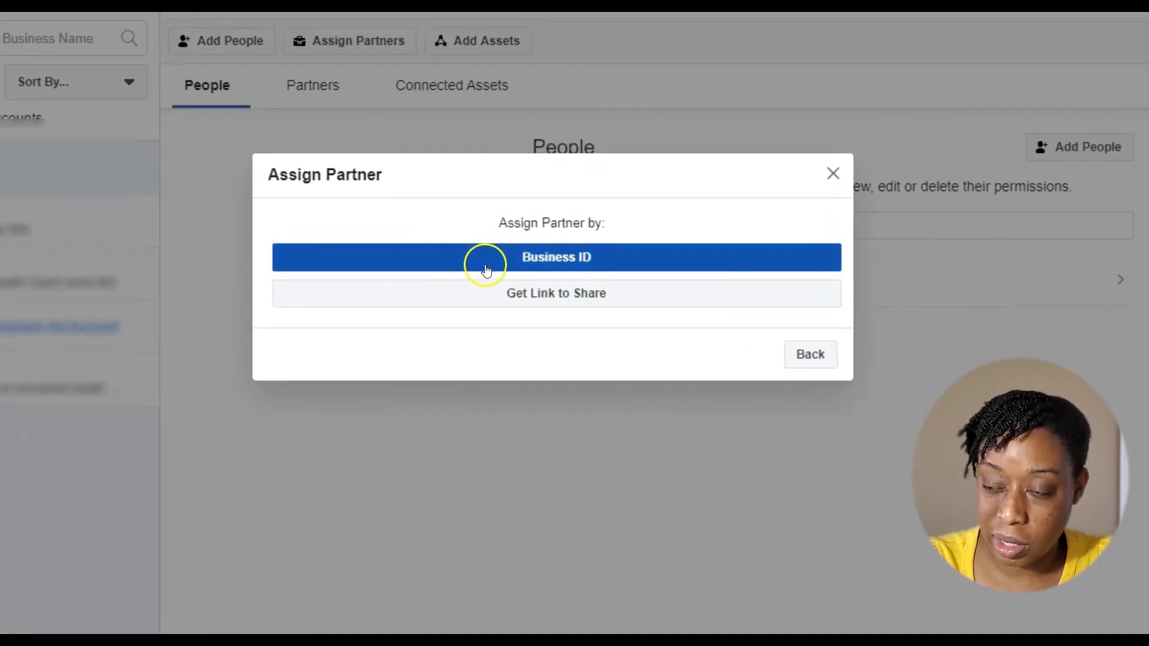
left_click(486, 268)
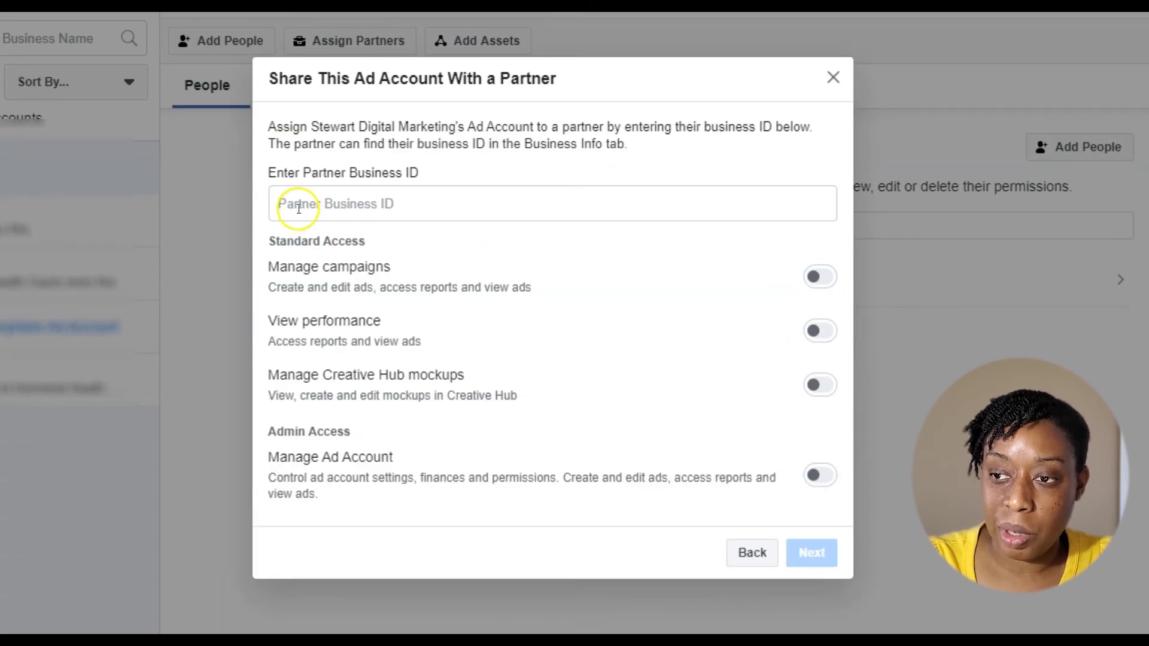
left_click(819, 474)
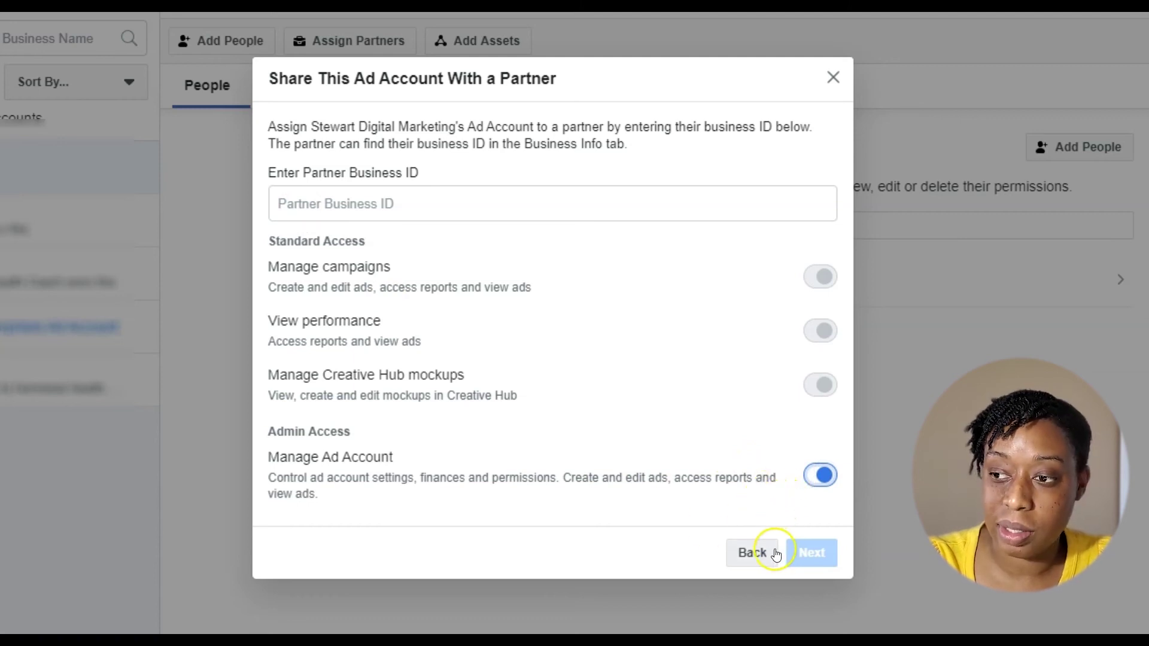
left_click(389, 198)
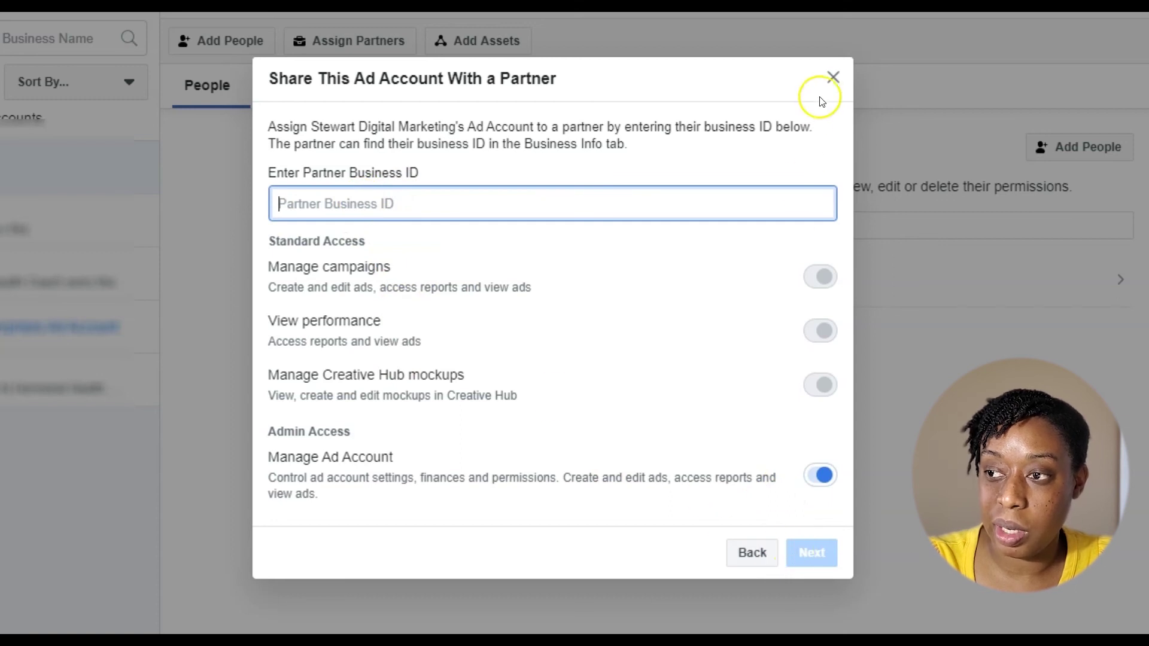
left_click(833, 77)
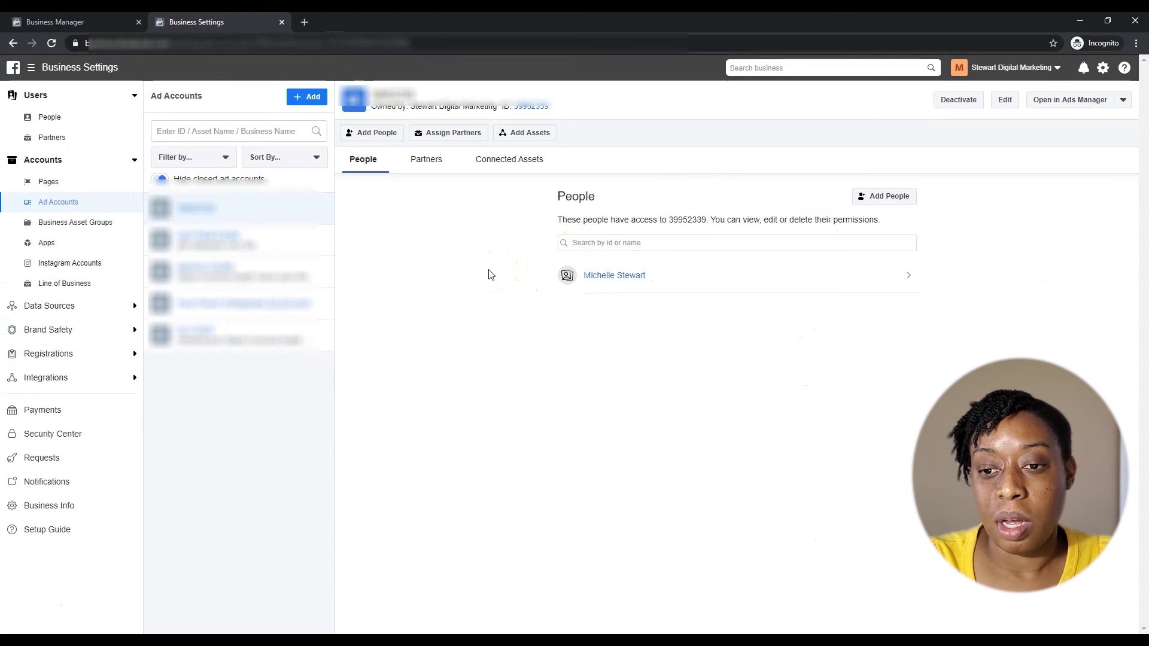
left_click(72, 411)
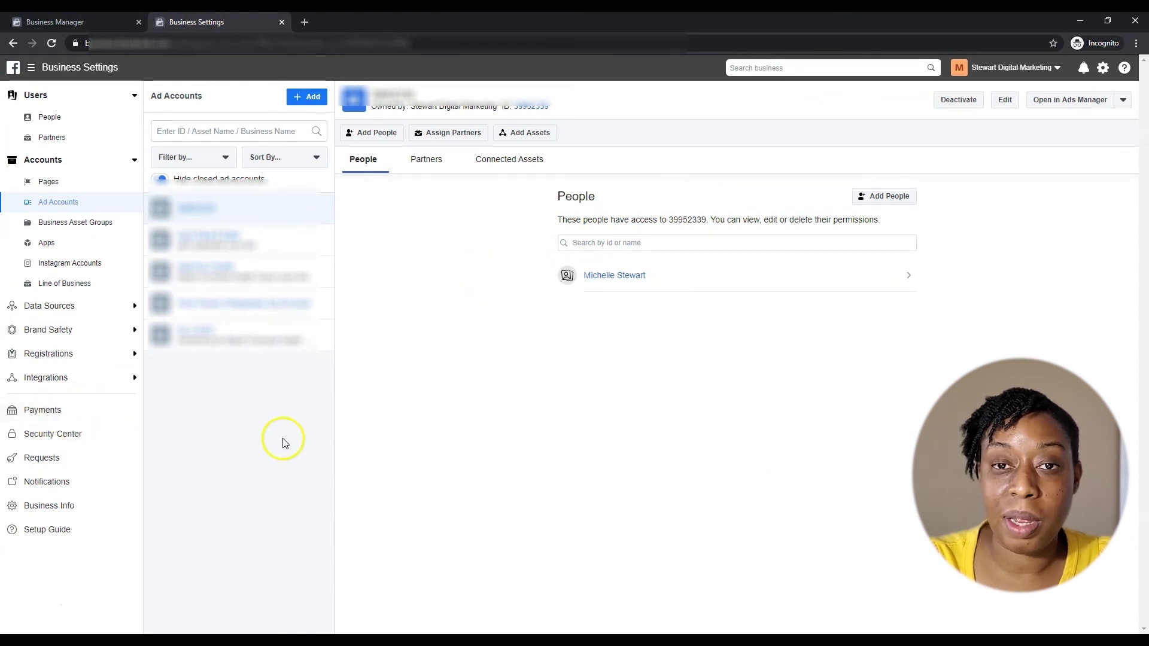